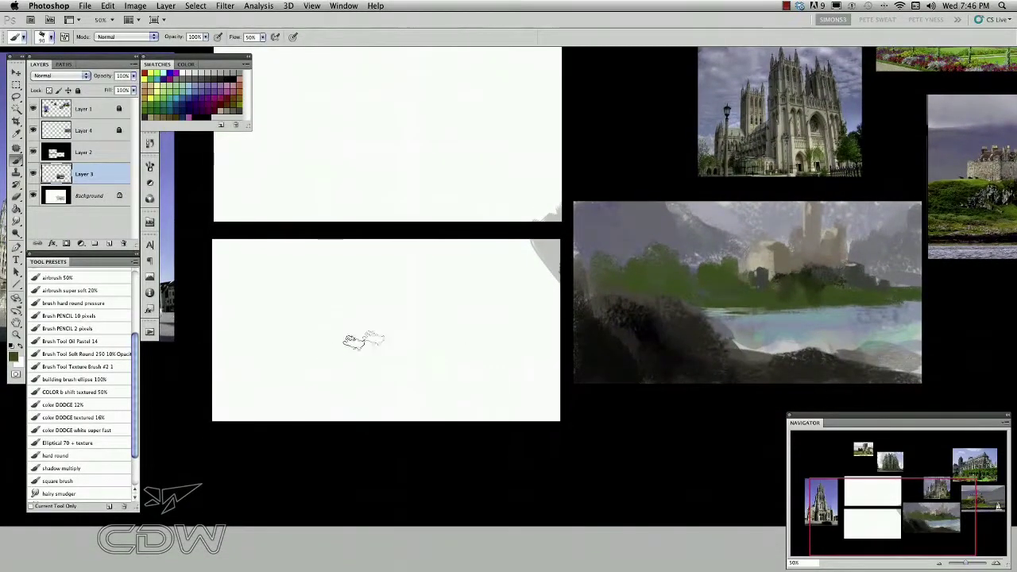
- Block in a dark olive rolling hill across the lower half of the empty lower thumbnail, sampling the colour from the finished landscape thumbnail
alt+click(783, 279)
key(bracketright)
key(bracketright)
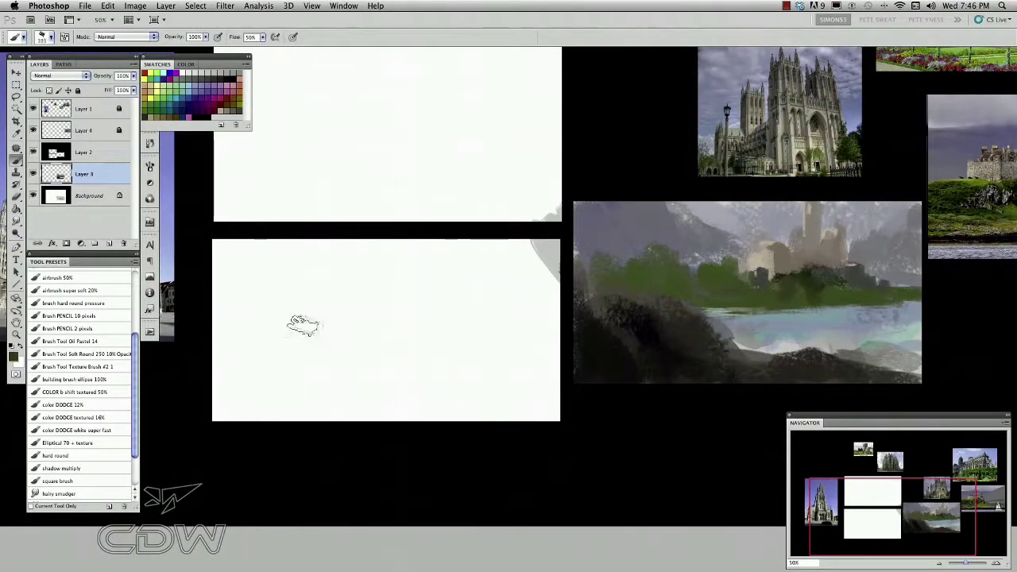
mouse_move(231, 350)
mouse_down()
mouse_move(373, 343)
mouse_move(395, 378)
mouse_move(262, 373)
mouse_move(318, 397)
mouse_move(516, 386)
mouse_move(413, 330)
mouse_move(310, 334)
mouse_move(374, 407)
mouse_move(230, 409)
mouse_move(230, 358)
mouse_move(270, 346)
mouse_up()
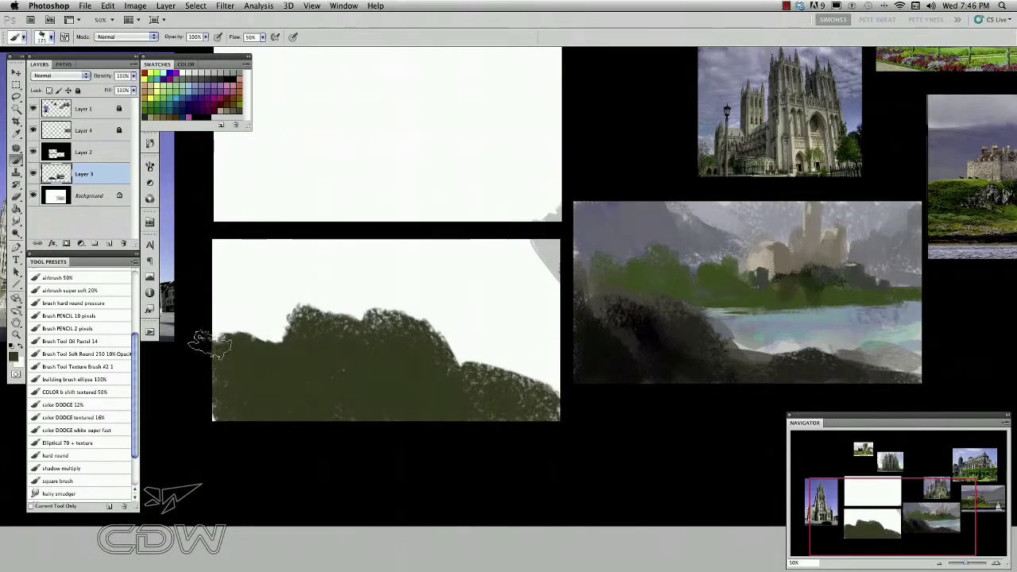
- Paint a brighter green patch on the crest of the dark hill with a smaller textured brush
key(bracketleft)
key(bracketleft)
mouse_move(396, 335)
mouse_down()
mouse_move(407, 345)
mouse_move(354, 343)
mouse_up()
alt+click(379, 343)
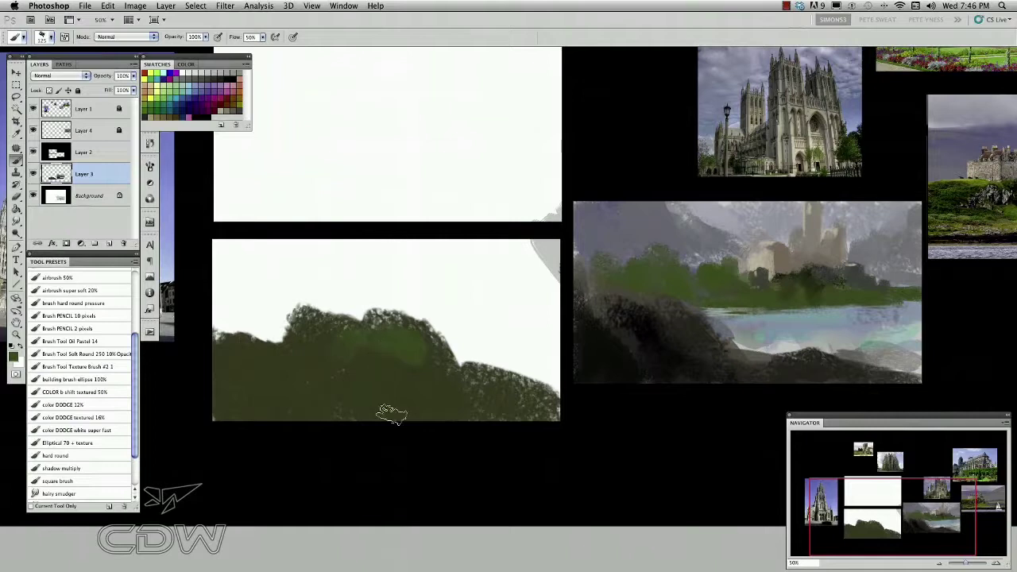
- Paint blue-grey mountains behind the hill, rising towards the upper right, and roughen the hill's edge with dark olive
mouse_move(508, 274)
mouse_down()
mouse_move(482, 302)
mouse_move(525, 302)
mouse_move(430, 316)
mouse_move(532, 373)
mouse_move(445, 262)
mouse_move(254, 334)
mouse_move(262, 318)
mouse_up()
alt+click(391, 387)
key(bracketleft)
key(bracketleft)
key(bracketleft)
drag(308, 345, 235, 357)
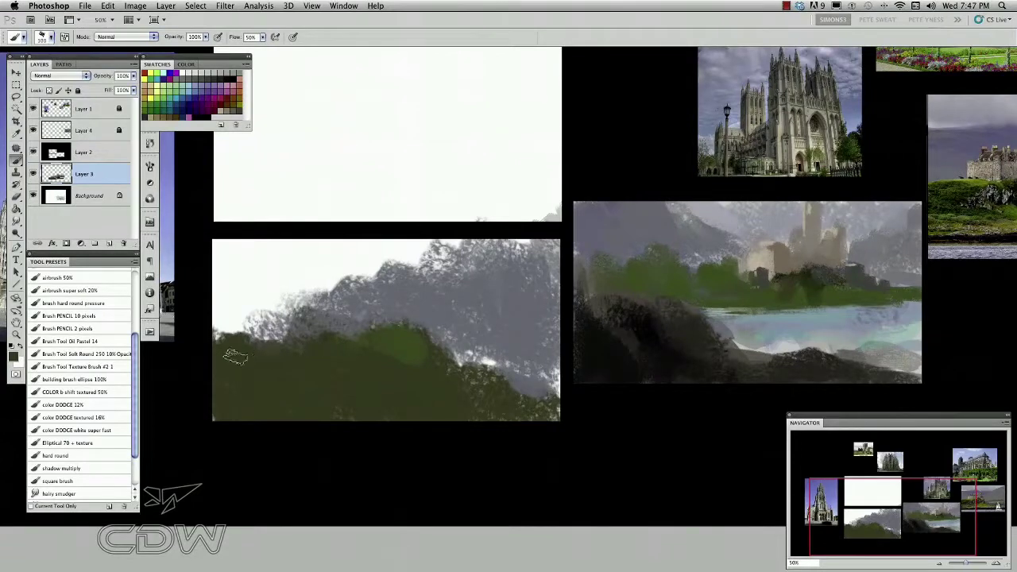
- Fill the lower thumbnail's sky above the mountains with pale grey and lavender strokes, using a larger textured brush
mouse_move(267, 314)
mouse_down()
mouse_move(231, 317)
mouse_move(226, 289)
mouse_move(270, 274)
mouse_up()
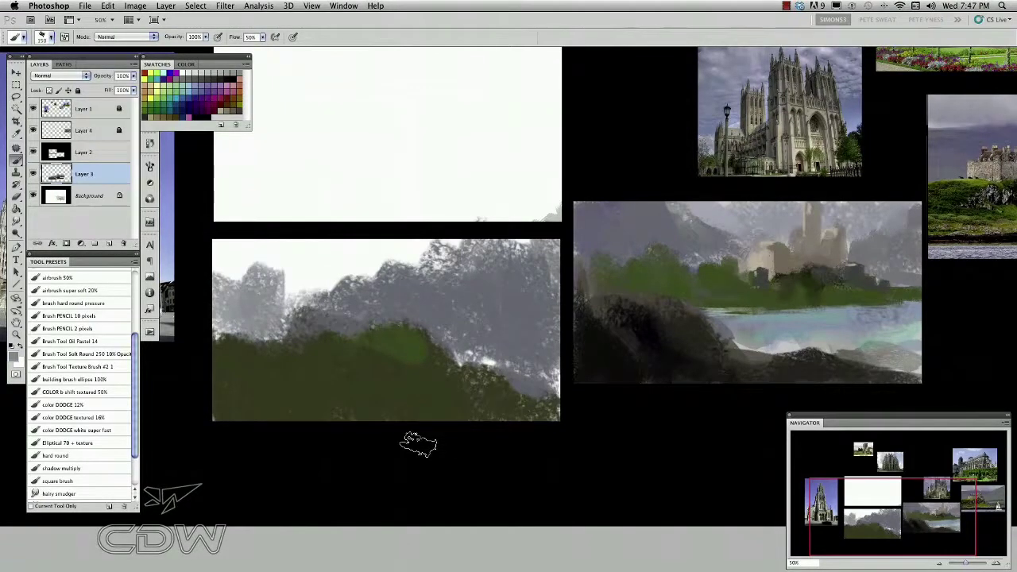
scroll(458, 335, right, 5)
alt+click(930, 130)
key(])
mouse_move(312, 255)
mouse_down()
mouse_move(314, 281)
mouse_move(275, 275)
mouse_move(327, 262)
mouse_move(247, 261)
mouse_move(225, 292)
mouse_move(199, 278)
mouse_up()
drag(292, 272, 345, 280)
mouse_move(195, 275)
mouse_down()
mouse_move(281, 307)
mouse_move(230, 326)
mouse_move(219, 318)
mouse_move(278, 346)
mouse_move(374, 318)
mouse_up()
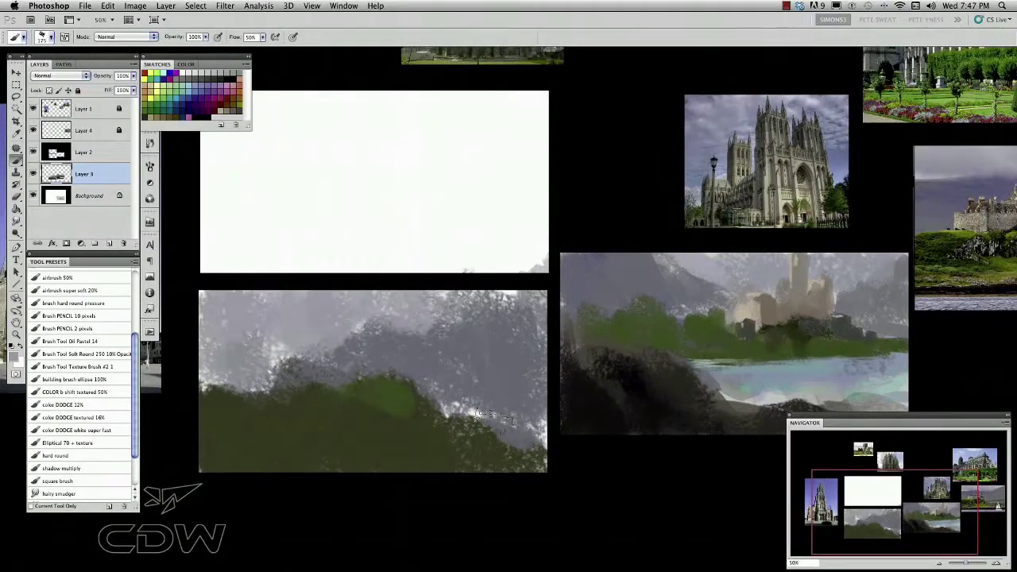
- Cover the white gaps between mountains and hill, and extend the blue-grey ridge towards the left side of the lower thumbnail
mouse_move(414, 355)
mouse_down()
mouse_move(506, 311)
mouse_move(536, 309)
mouse_move(543, 426)
mouse_move(530, 410)
mouse_move(472, 396)
mouse_move(469, 458)
mouse_move(453, 387)
mouse_move(444, 394)
mouse_move(536, 420)
mouse_move(478, 461)
mouse_move(398, 420)
mouse_move(426, 414)
mouse_move(393, 386)
mouse_move(353, 413)
mouse_up()
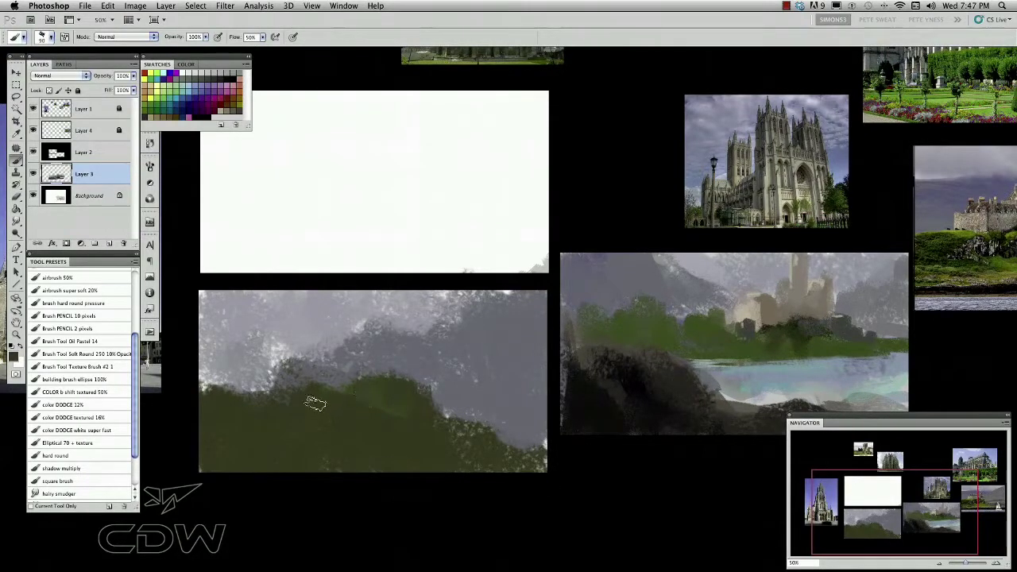
scroll(318, 349, down, 2)
mouse_move(304, 345)
mouse_down()
mouse_move(274, 363)
mouse_move(320, 370)
mouse_move(224, 366)
mouse_up()
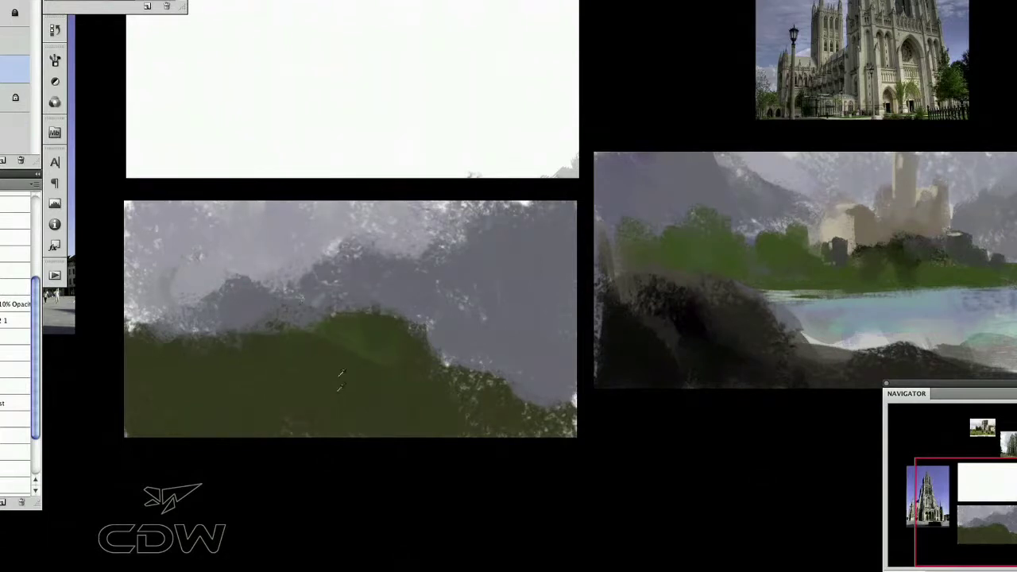
- Paint a brownish-grey patch of bare ground along the lower right foreground of the lower thumbnail
mouse_move(469, 414)
mouse_down()
mouse_move(508, 399)
mouse_move(438, 445)
mouse_move(456, 426)
mouse_move(518, 419)
mouse_move(429, 421)
mouse_move(397, 441)
mouse_up()
alt+click(374, 413)
mouse_move(444, 400)
mouse_down()
mouse_move(397, 405)
mouse_move(424, 410)
mouse_up()
scroll(223, 318, down, 2)
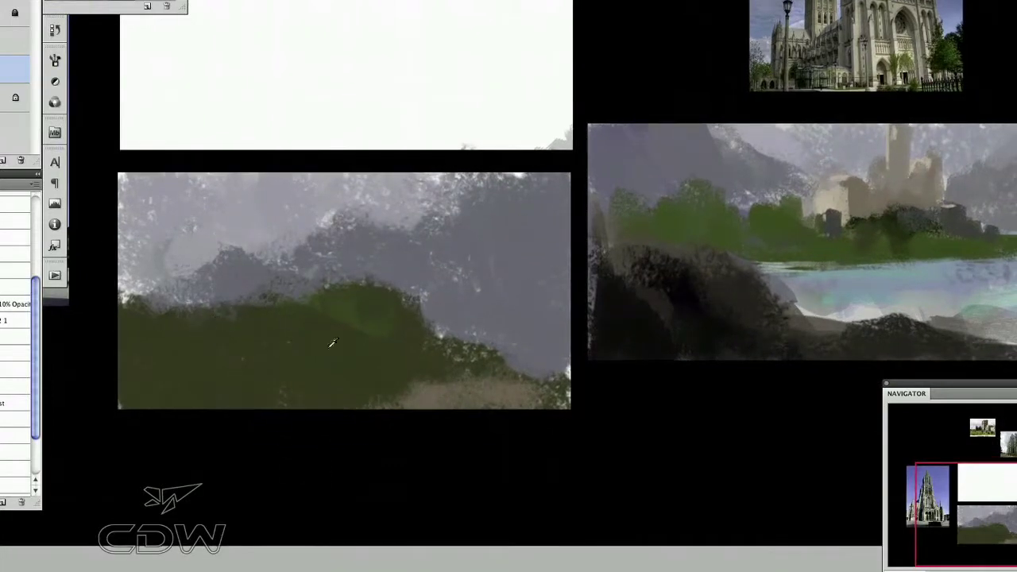
- Paint a dark grey castle silhouette with tall towers on the hill and add muted brown light patches to its walls
mouse_move(334, 283)
mouse_down()
mouse_move(312, 260)
mouse_move(328, 289)
mouse_move(339, 213)
mouse_move(316, 301)
mouse_move(300, 213)
mouse_move(287, 270)
mouse_move(255, 302)
mouse_move(368, 260)
mouse_move(352, 257)
mouse_move(380, 282)
mouse_up()
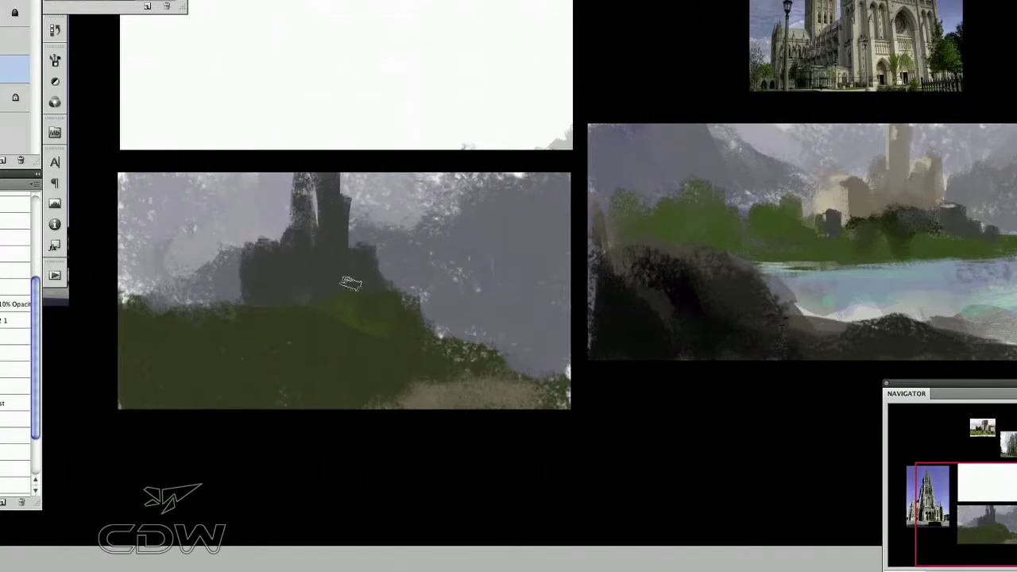
mouse_move(309, 276)
mouse_down()
mouse_move(325, 291)
mouse_move(325, 254)
mouse_move(334, 284)
mouse_move(315, 274)
mouse_up()
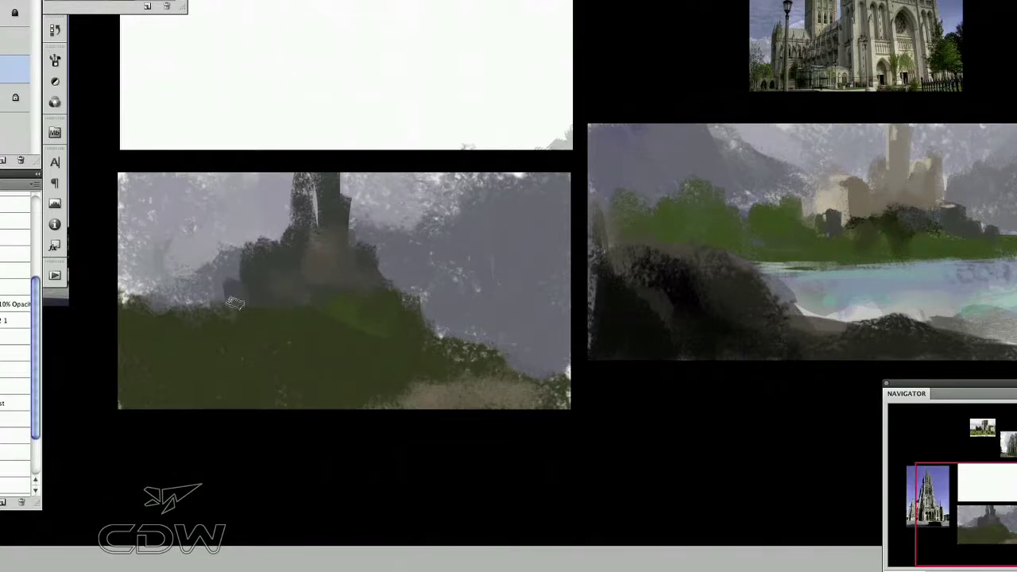
drag(242, 329, 240, 320)
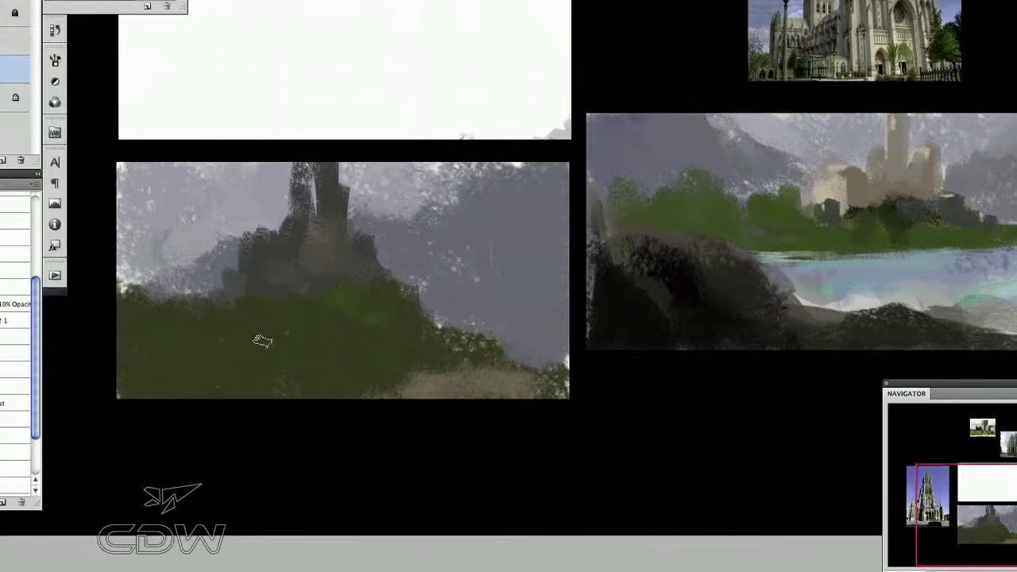
scroll(311, 357, up, 1)
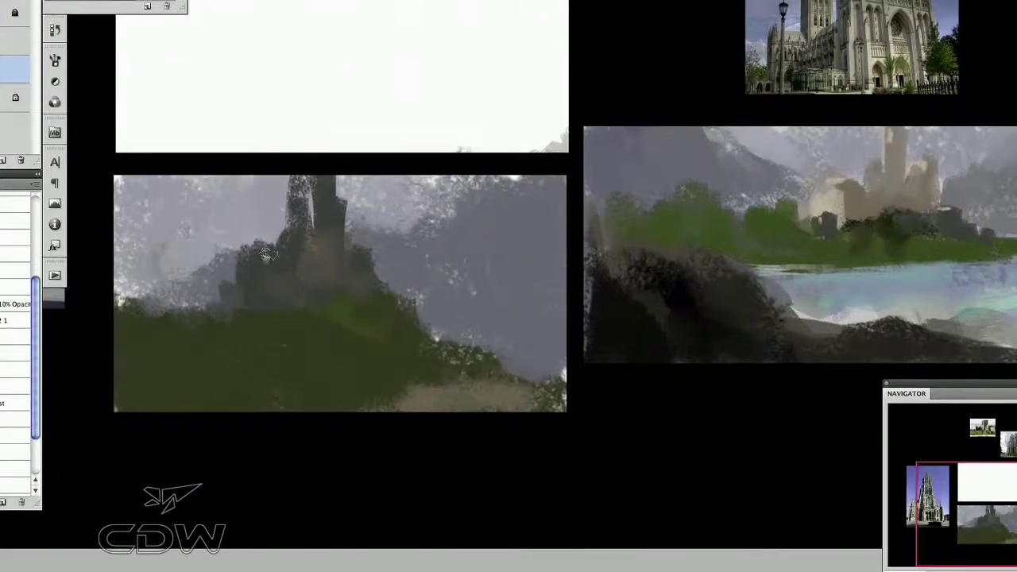
scroll(288, 328, down, 2)
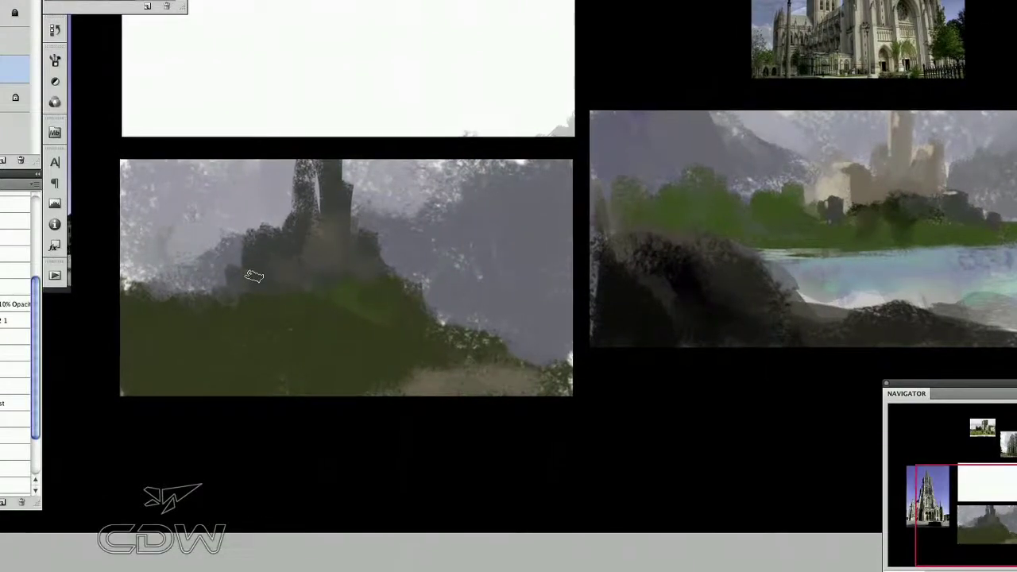
alt+click(321, 230)
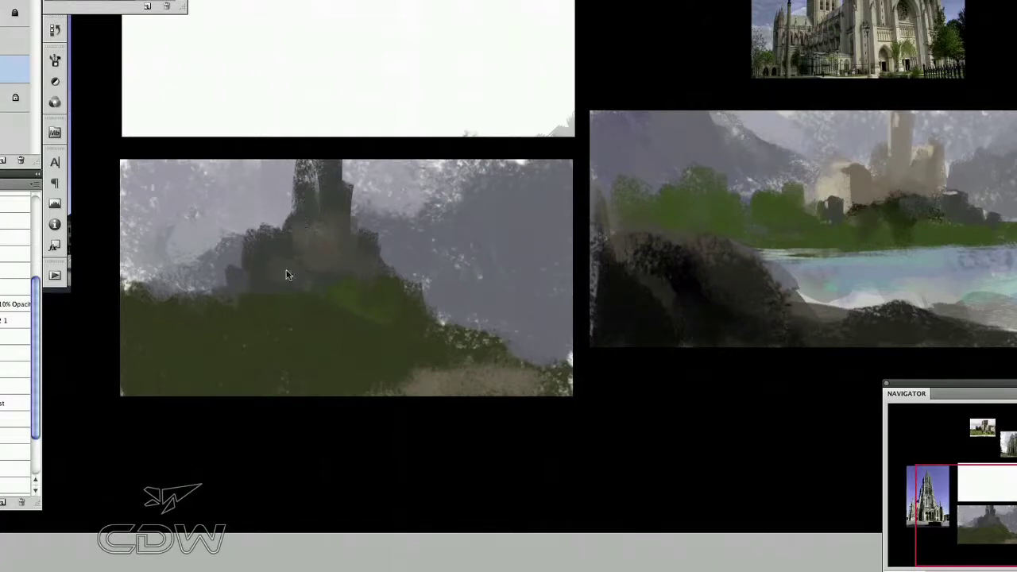
alt+click(272, 246)
scroll(190, 299, down, 1)
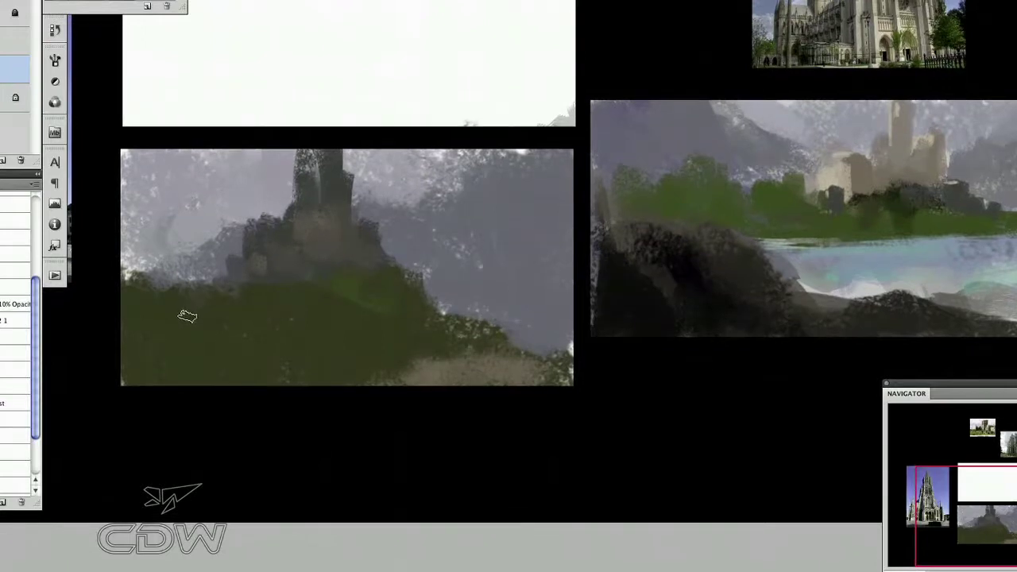
- Paint near-black foliage along the left and lower foreground, and a pale blue lake behind the hill's right slope
mouse_move(363, 363)
mouse_down()
mouse_move(266, 371)
mouse_move(198, 320)
mouse_move(128, 239)
mouse_move(207, 305)
mouse_move(136, 244)
mouse_move(136, 344)
mouse_move(201, 332)
mouse_move(191, 350)
mouse_move(215, 367)
mouse_up()
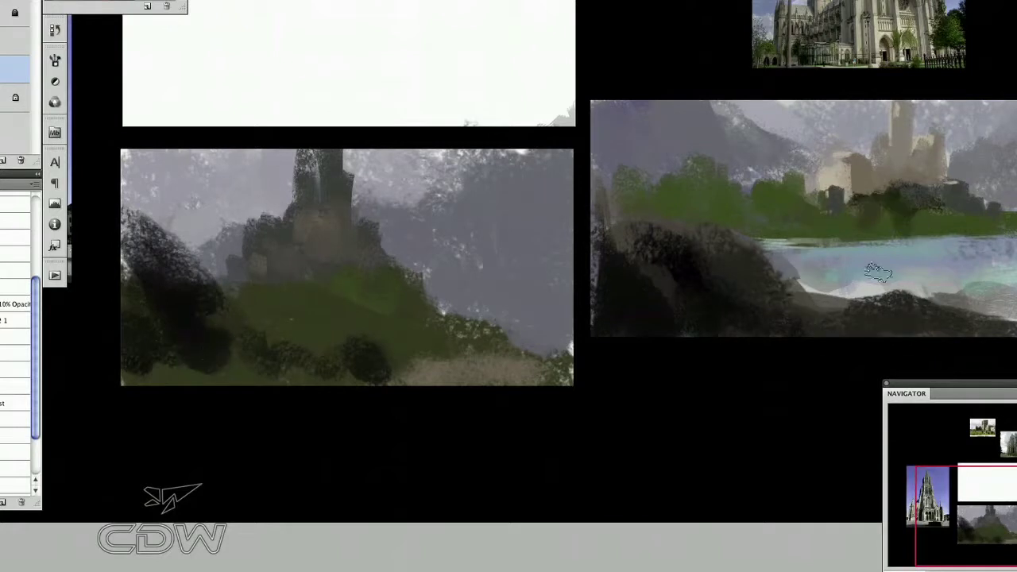
mouse_move(462, 308)
mouse_down()
mouse_move(525, 331)
mouse_move(538, 343)
mouse_move(530, 348)
mouse_move(566, 314)
mouse_move(433, 308)
mouse_up()
drag(539, 309, 522, 336)
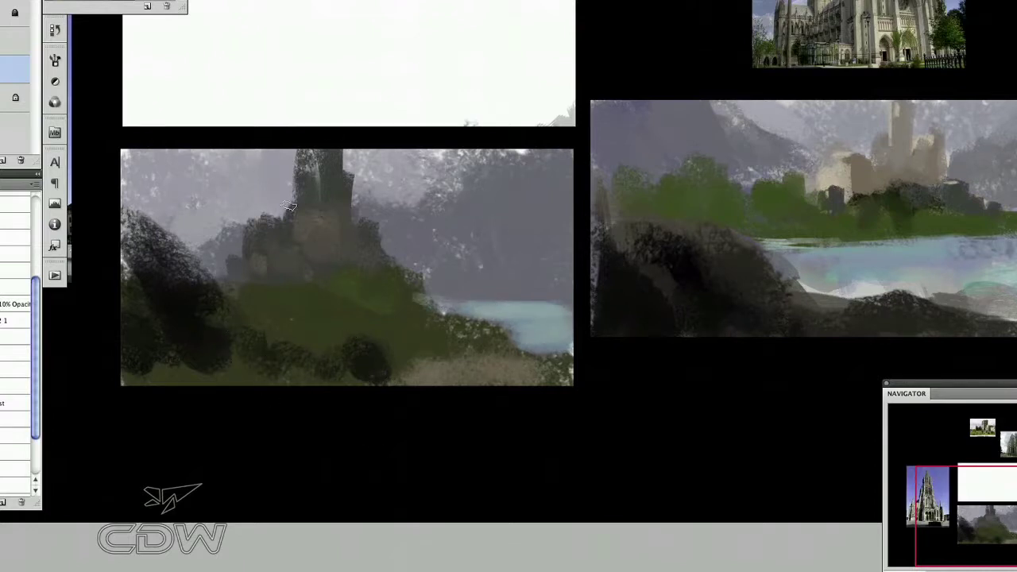
- Soften the castle's edges and the mountain beside it with sampled greys and muted browns
alt+click(315, 201)
drag(375, 198, 364, 186)
mouse_move(289, 231)
mouse_down()
mouse_move(295, 160)
mouse_move(263, 249)
mouse_up()
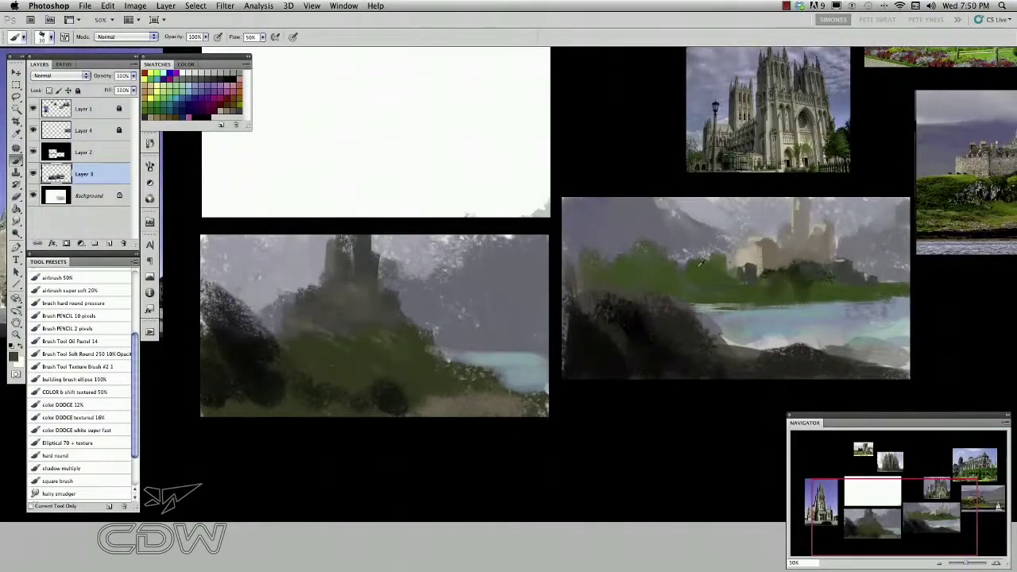
- Add yellow-green highlights and muted green foliage to the distant right mountain, sampling greens from the castle photo
alt+click(988, 208)
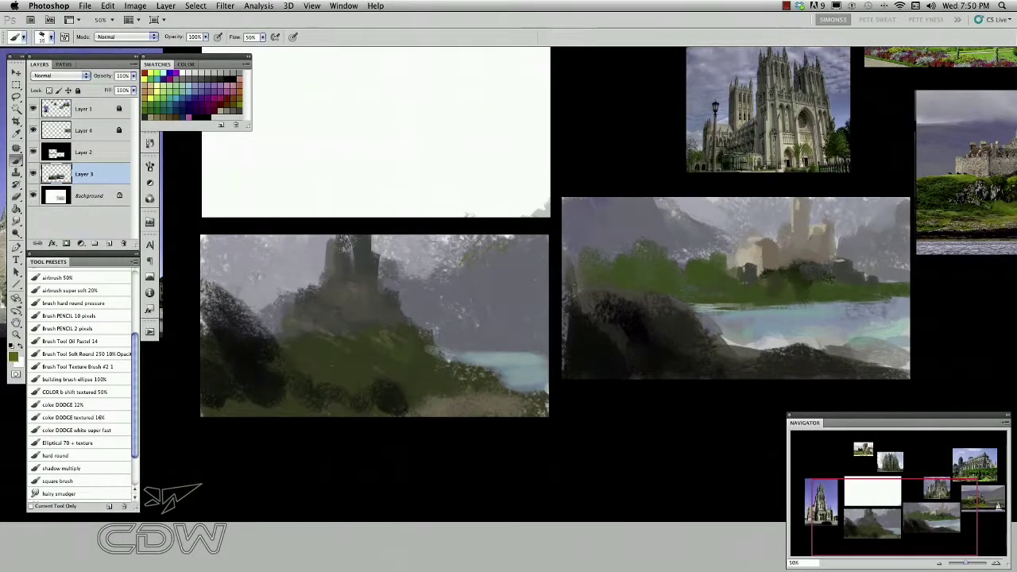
alt+click(480, 275)
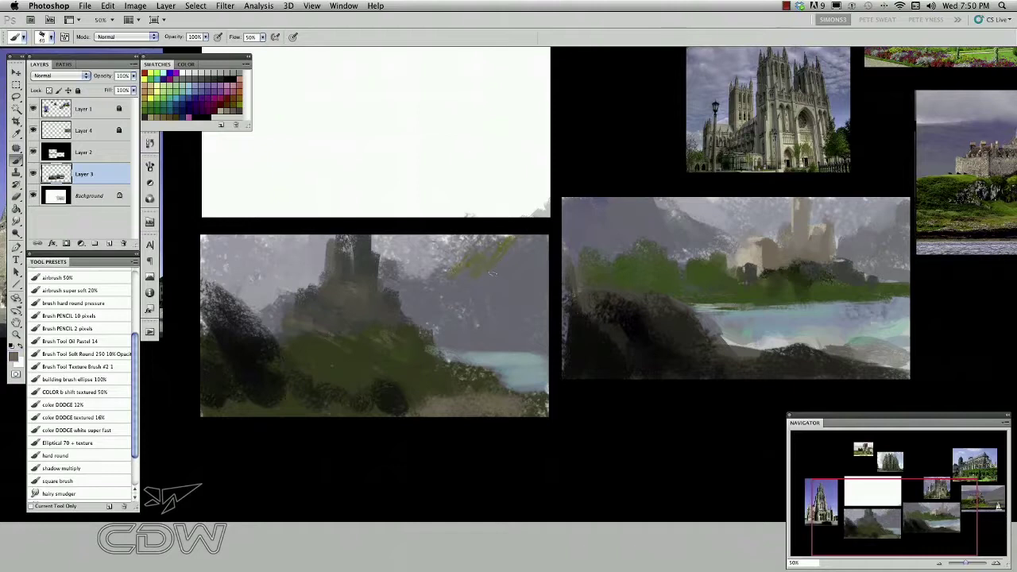
alt+click(506, 268)
click(506, 268)
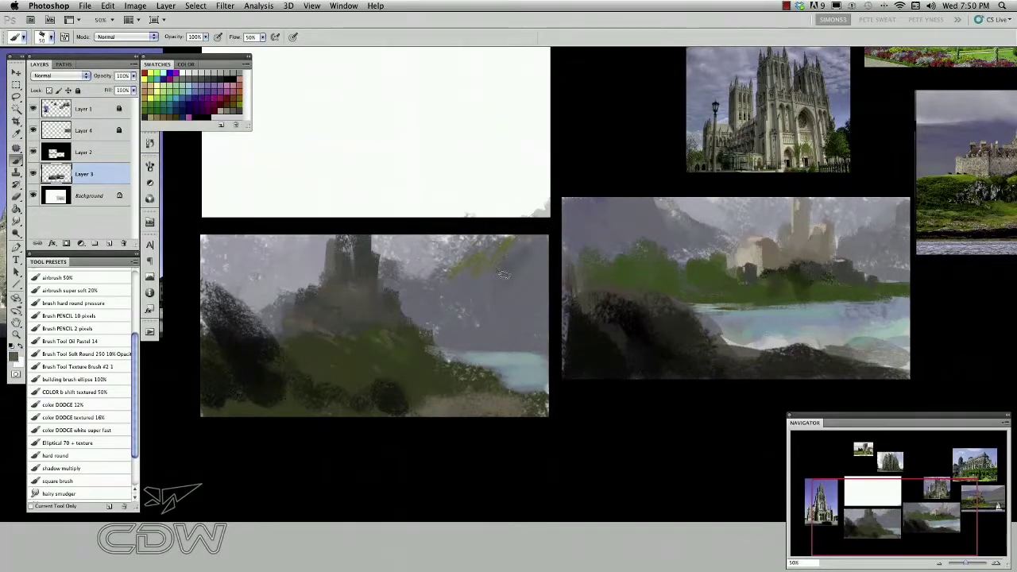
alt+click(947, 185)
mouse_move(518, 259)
mouse_down()
mouse_move(524, 235)
mouse_move(511, 284)
mouse_move(533, 264)
mouse_move(530, 289)
mouse_move(458, 311)
mouse_move(494, 259)
mouse_move(458, 298)
mouse_move(437, 285)
mouse_up()
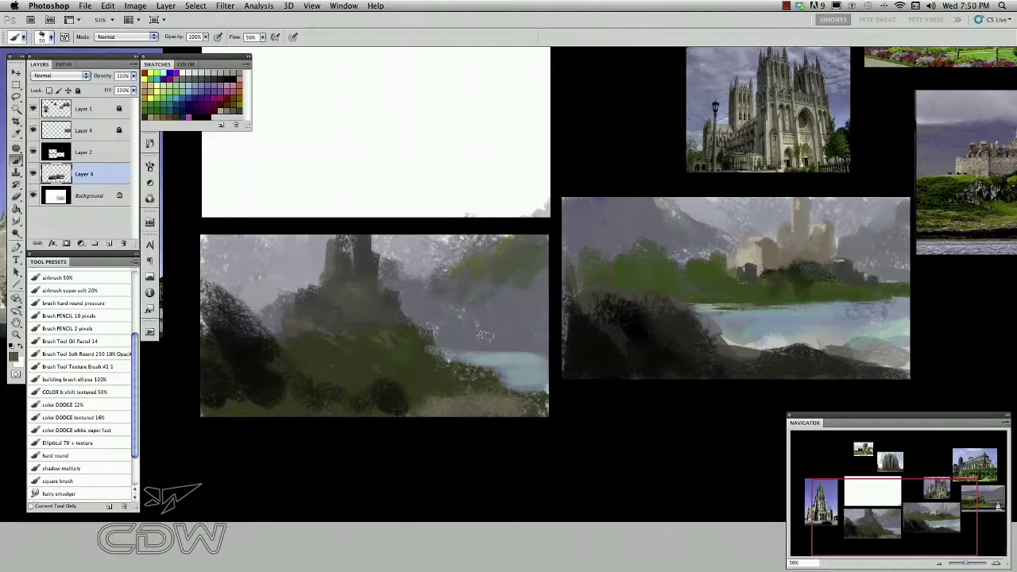
drag(508, 286, 465, 302)
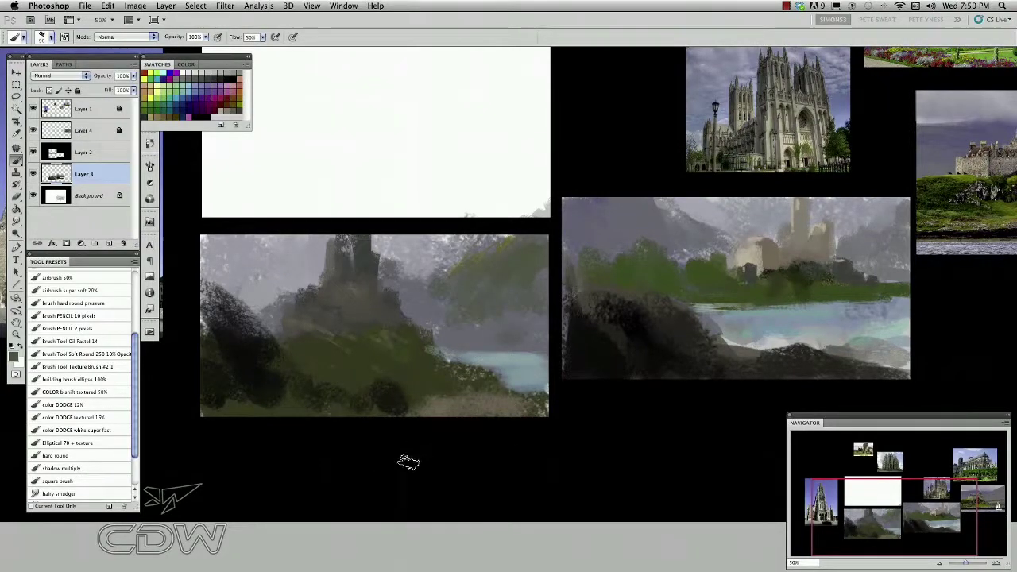
- Block in a dark olive valley with slopes rising on both sides in the empty upper thumbnail, using an enlarged textured brush
scroll(277, 341, up, 3)
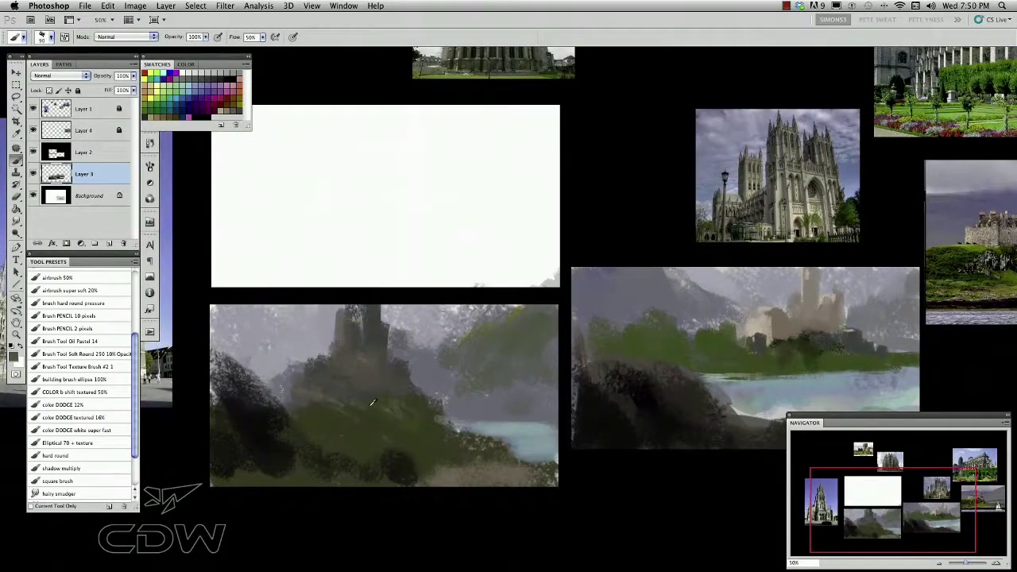
mouse_move(552, 163)
mouse_down()
mouse_move(548, 198)
mouse_move(522, 191)
mouse_move(453, 248)
mouse_up()
mouse_move(369, 231)
mouse_down()
mouse_move(515, 151)
mouse_move(498, 179)
mouse_move(408, 211)
mouse_move(421, 237)
mouse_move(272, 219)
mouse_move(236, 171)
mouse_move(246, 168)
mouse_move(248, 204)
mouse_up()
key(bracketright)
key(bracketright)
key(bracketright)
mouse_move(250, 129)
mouse_down()
mouse_move(270, 165)
mouse_move(227, 215)
mouse_move(322, 279)
mouse_move(342, 270)
mouse_up()
- Fill the upper thumbnail's sky with blue sampled from the cathedral photo, toned down with grey-lavender from the lower thumbnail
alt+click(176, 255)
mouse_move(351, 199)
mouse_down()
mouse_move(368, 180)
mouse_move(367, 238)
mouse_up()
mouse_move(398, 182)
mouse_down()
mouse_move(366, 209)
mouse_move(376, 175)
mouse_move(425, 200)
mouse_move(457, 146)
mouse_move(509, 167)
mouse_move(414, 228)
mouse_move(362, 203)
mouse_move(333, 165)
mouse_move(298, 166)
mouse_move(330, 199)
mouse_up()
alt+click(457, 409)
mouse_move(425, 219)
mouse_down()
mouse_move(525, 170)
mouse_move(461, 213)
mouse_up()
drag(318, 171, 276, 162)
mouse_move(288, 208)
mouse_down()
mouse_move(388, 262)
mouse_move(360, 273)
mouse_move(567, 242)
mouse_move(497, 274)
mouse_move(557, 274)
mouse_move(411, 318)
mouse_move(266, 312)
mouse_move(323, 292)
mouse_move(559, 308)
mouse_move(269, 313)
mouse_move(260, 268)
mouse_move(376, 292)
mouse_up()
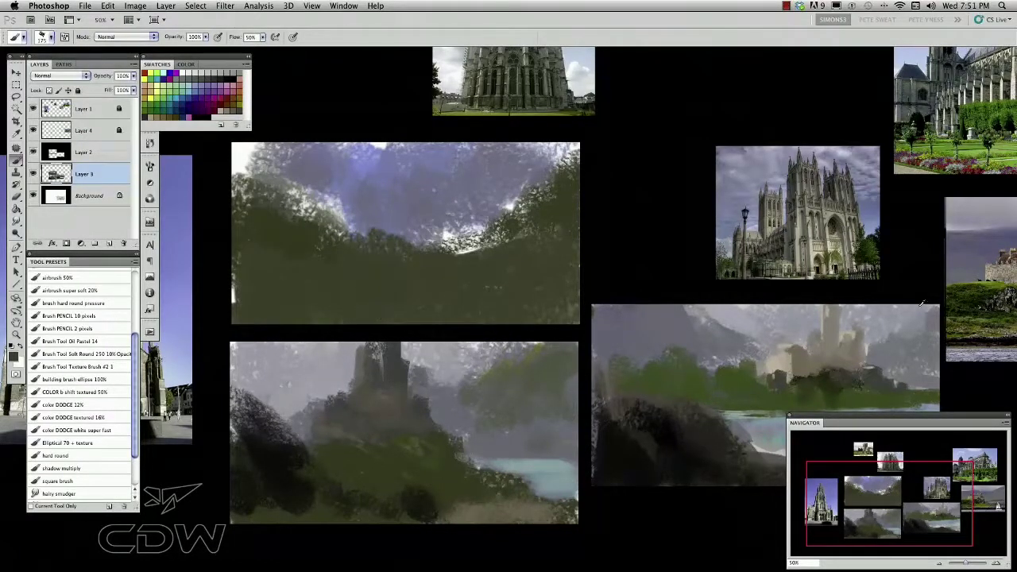
- Paint the upper thumbnail's right slope with bright grass green sampled from the castle photo and dark green tree masses
alt+click(983, 313)
mouse_move(472, 289)
mouse_down()
mouse_move(511, 265)
mouse_move(520, 219)
mouse_move(474, 260)
mouse_up()
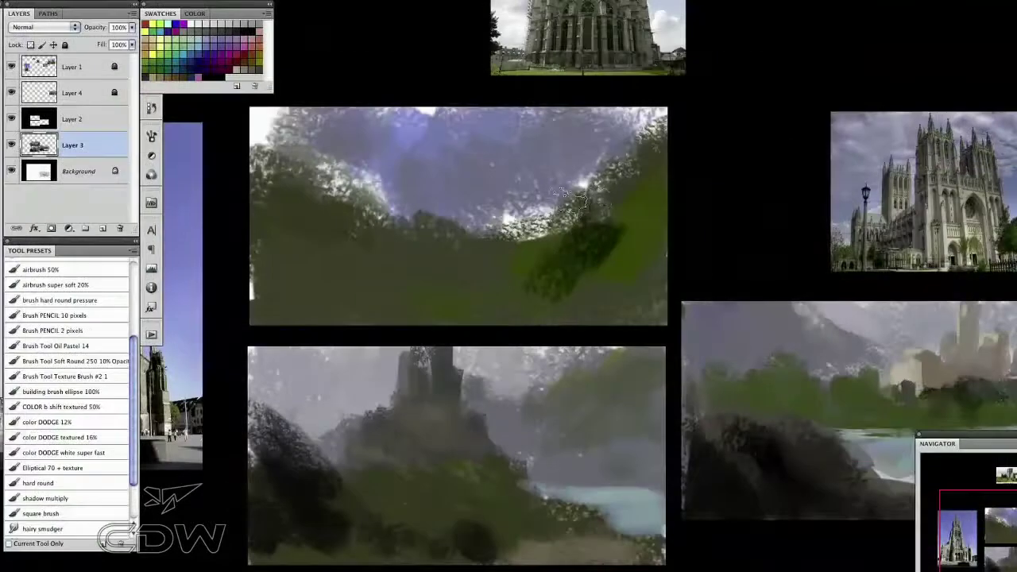
mouse_move(542, 248)
mouse_down()
mouse_move(512, 209)
mouse_move(556, 256)
mouse_move(605, 268)
mouse_move(592, 290)
mouse_move(445, 290)
mouse_up()
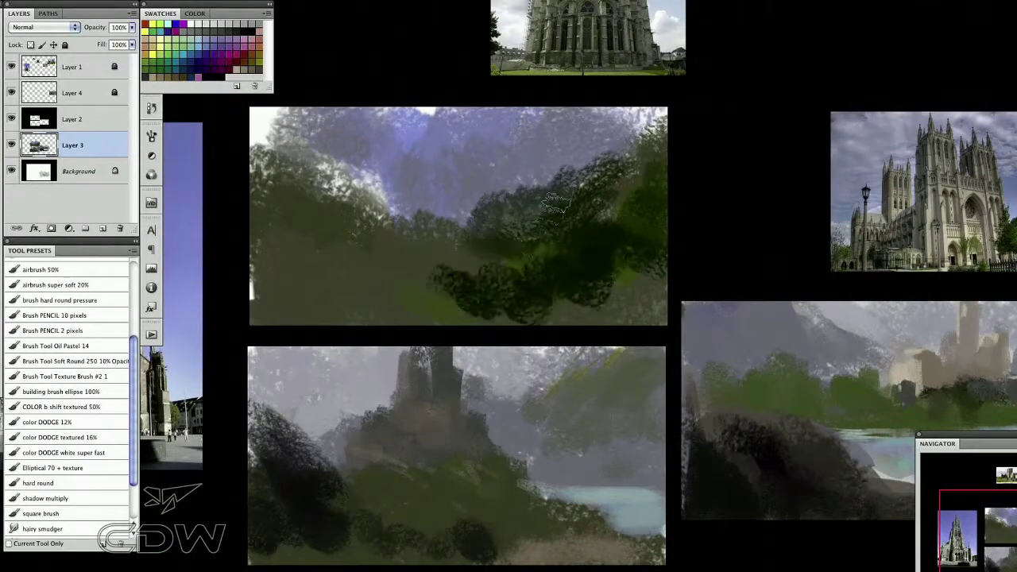
mouse_move(533, 214)
mouse_down()
mouse_move(568, 230)
mouse_move(635, 211)
mouse_up()
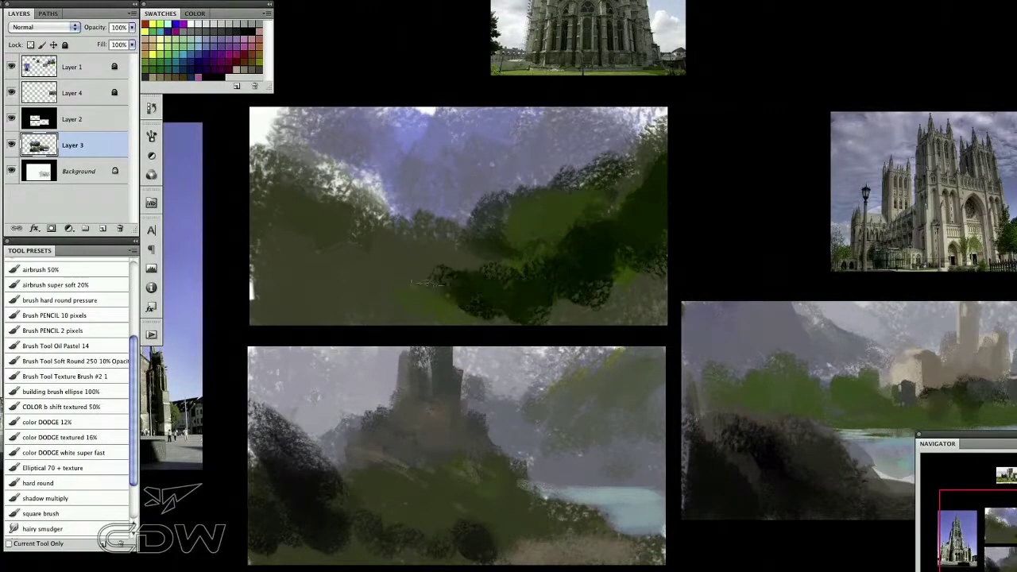
- Paint hazy green hills on the left side of the upper thumbnail and a lavender river with dark green banks and islets
drag(364, 274, 317, 218)
mouse_move(476, 304)
mouse_down()
mouse_move(283, 309)
mouse_move(600, 305)
mouse_up()
drag(315, 310, 350, 287)
alt+click(356, 221)
mouse_move(329, 184)
mouse_down()
mouse_move(354, 145)
mouse_move(393, 158)
mouse_move(406, 210)
mouse_move(386, 202)
mouse_move(407, 248)
mouse_move(375, 256)
mouse_move(322, 301)
mouse_move(318, 324)
mouse_up()
mouse_move(442, 279)
mouse_down()
mouse_move(489, 279)
mouse_move(421, 293)
mouse_move(542, 320)
mouse_move(366, 288)
mouse_move(477, 321)
mouse_move(398, 289)
mouse_move(271, 304)
mouse_move(414, 322)
mouse_move(259, 314)
mouse_up()
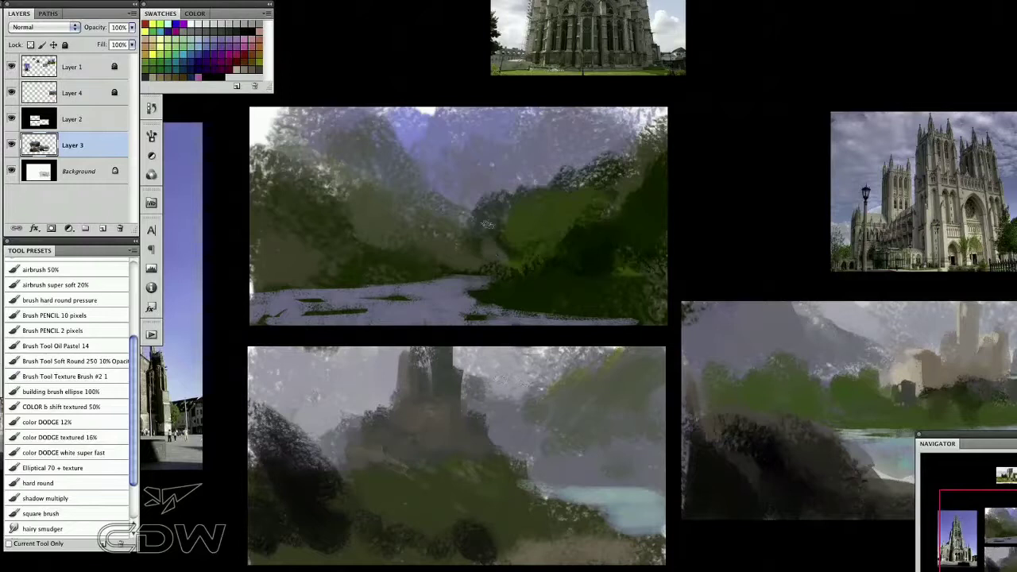
- Paint tall brown ruined towers with small stones at the valley's centre, and cover the white upper-left sky corner with blue-grey
drag(484, 174, 478, 164)
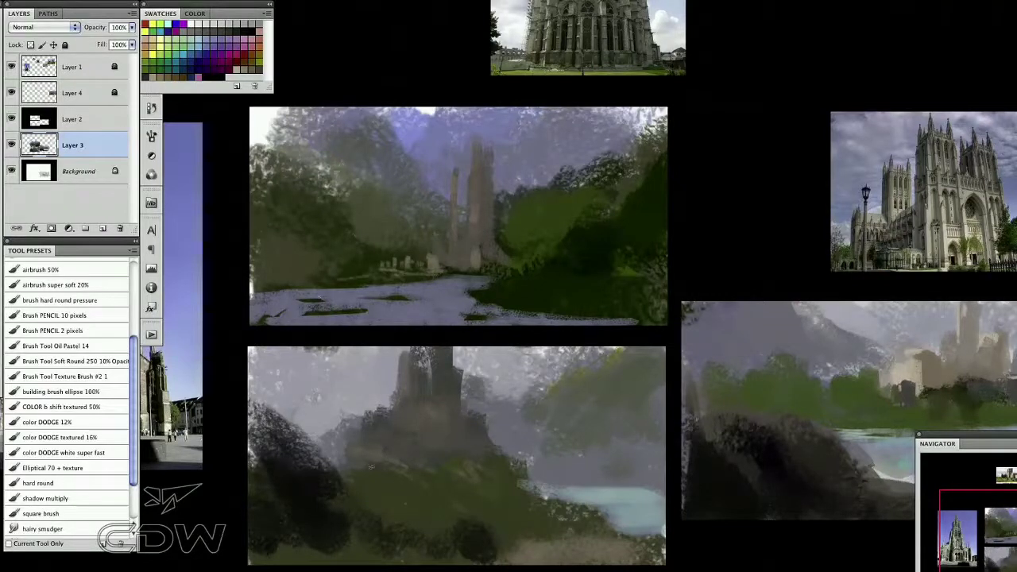
mouse_move(303, 127)
mouse_down()
mouse_move(259, 131)
mouse_move(268, 132)
mouse_up()
alt+click(284, 197)
drag(285, 171, 260, 137)
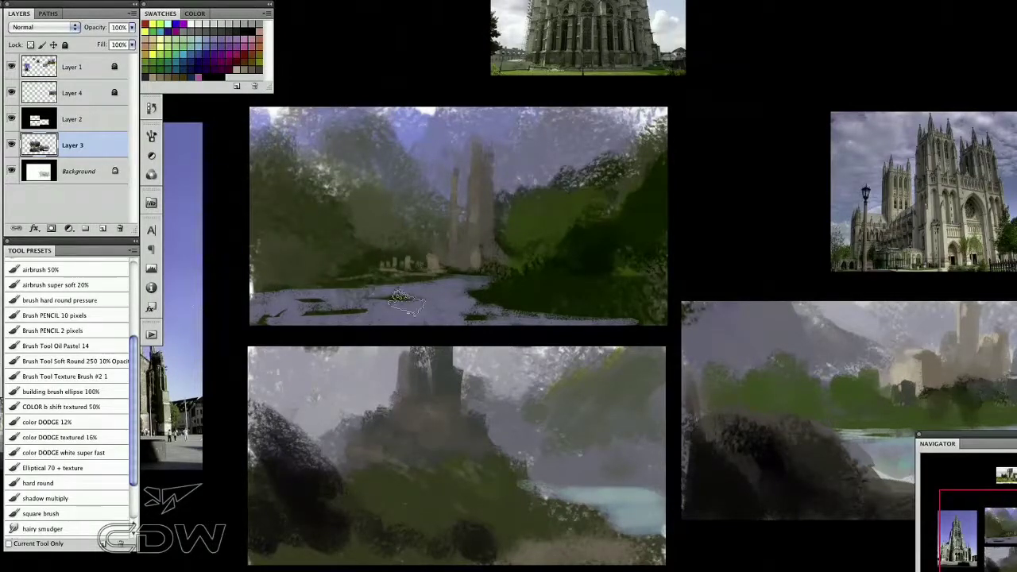
- Add dark building shapes at the base of the ruined towers and pale highlight dabs on the lower thumbnail's castle hill
drag(425, 361, 413, 375)
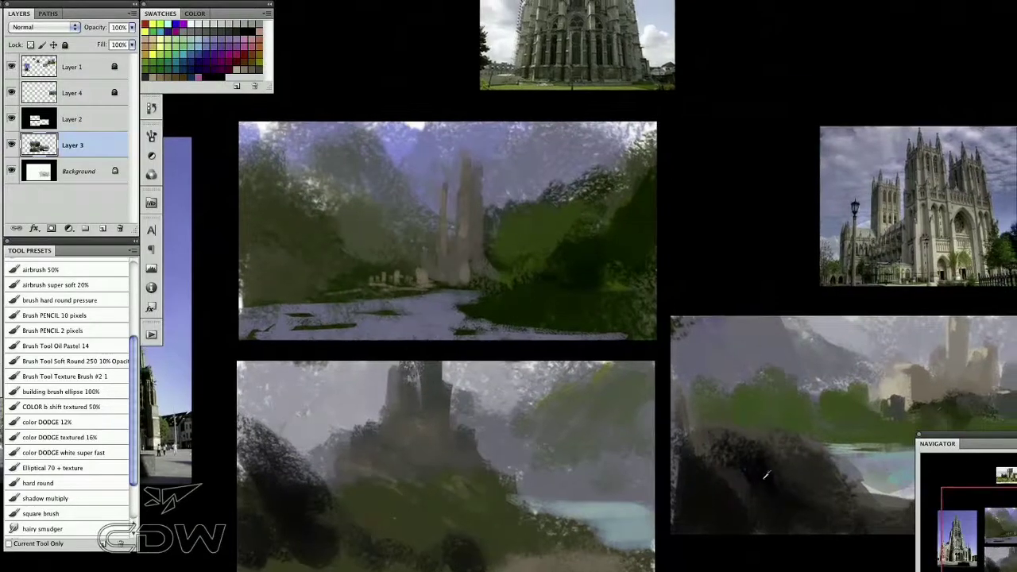
mouse_move(451, 266)
mouse_down()
mouse_move(426, 283)
mouse_move(436, 258)
mouse_move(429, 271)
mouse_move(410, 237)
mouse_up()
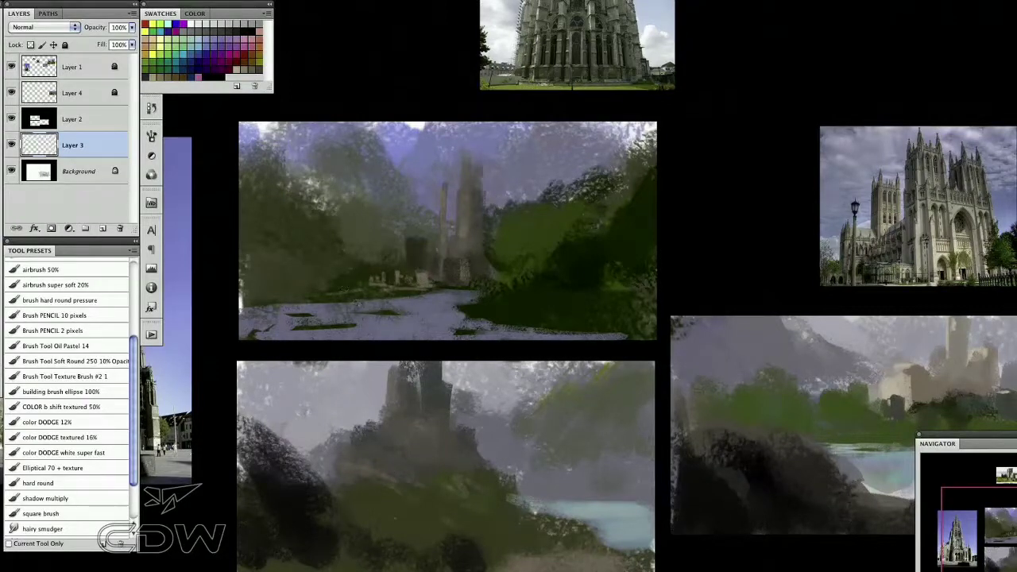
drag(375, 259, 360, 254)
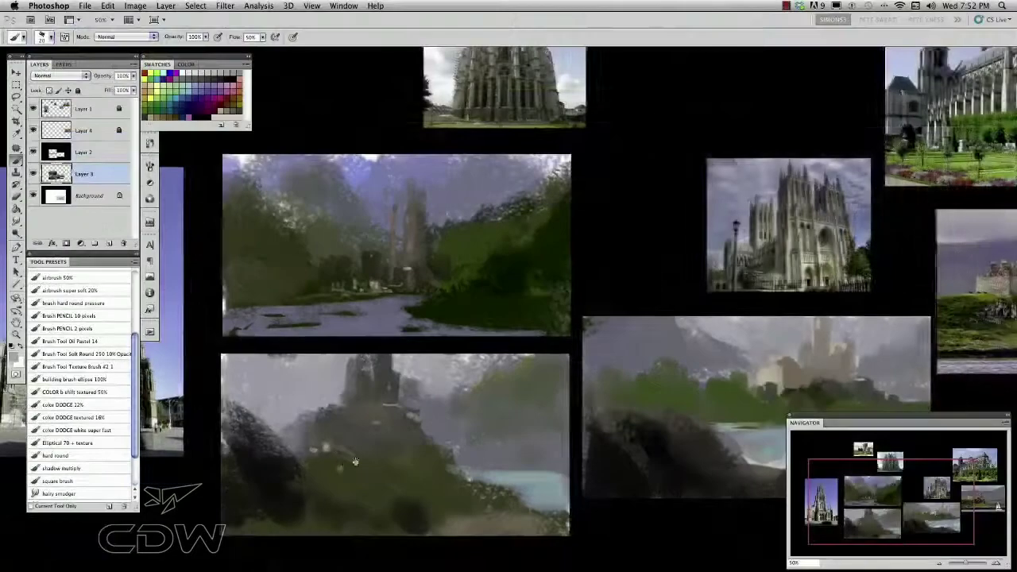
- Paint dark building shapes and shadows at the foot of the castle and along the far shore in the river thumbnail
drag(415, 459, 303, 440)
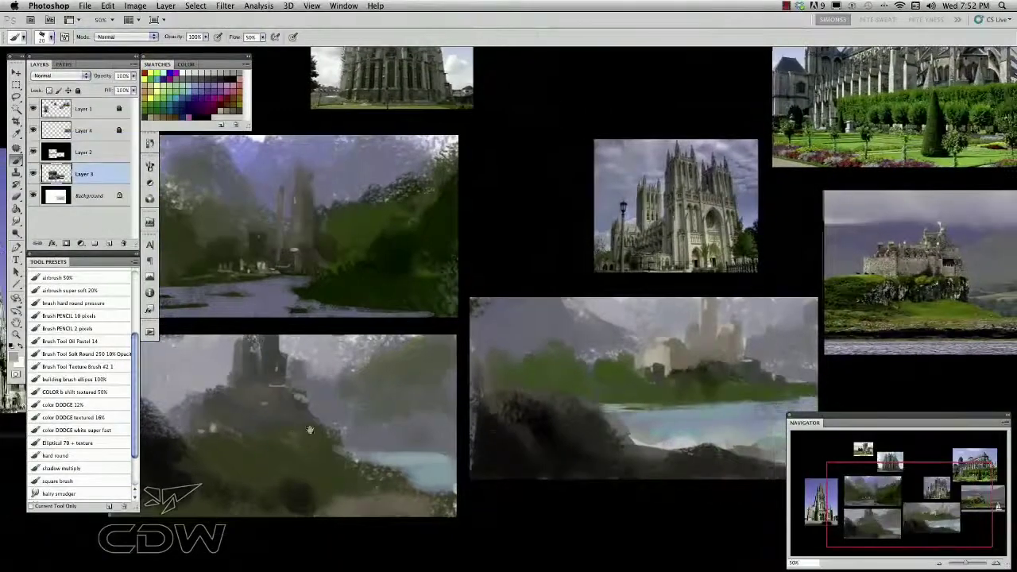
scroll(384, 434, right, 2)
drag(724, 335, 701, 355)
drag(704, 299, 703, 343)
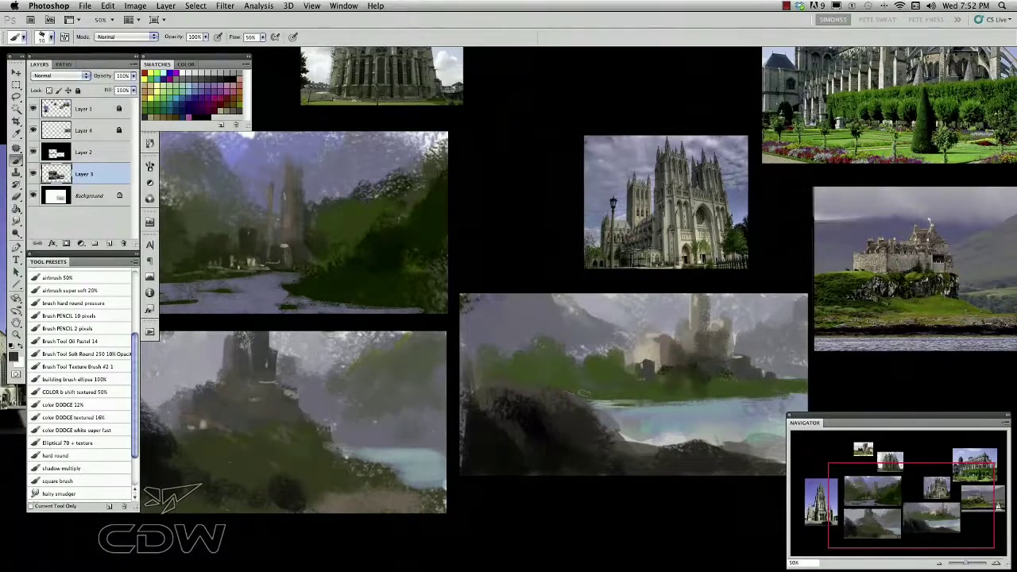
scroll(616, 374, right, 3)
mouse_move(720, 335)
mouse_down()
mouse_move(720, 366)
mouse_move(759, 367)
mouse_up()
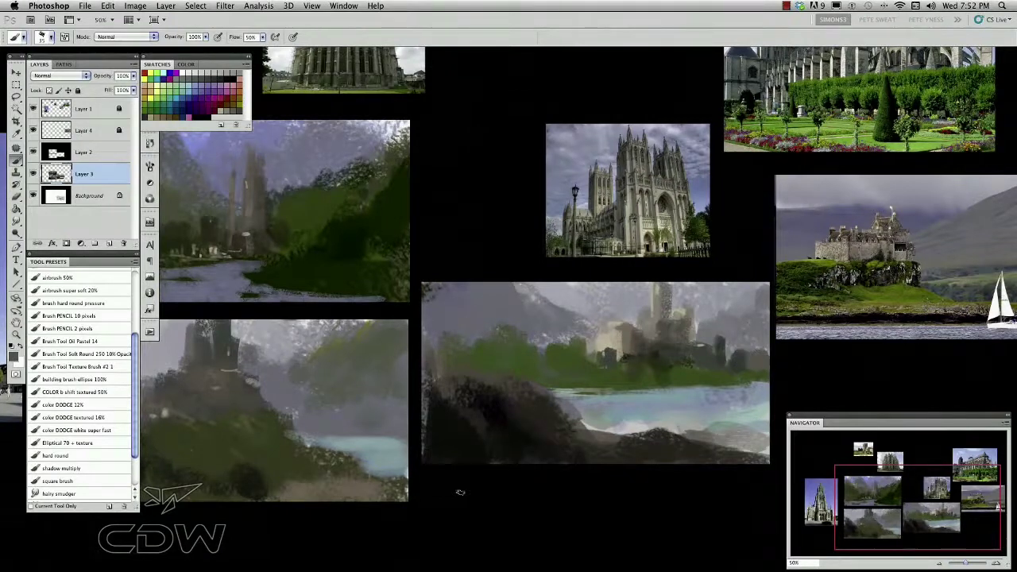
drag(330, 398, 343, 393)
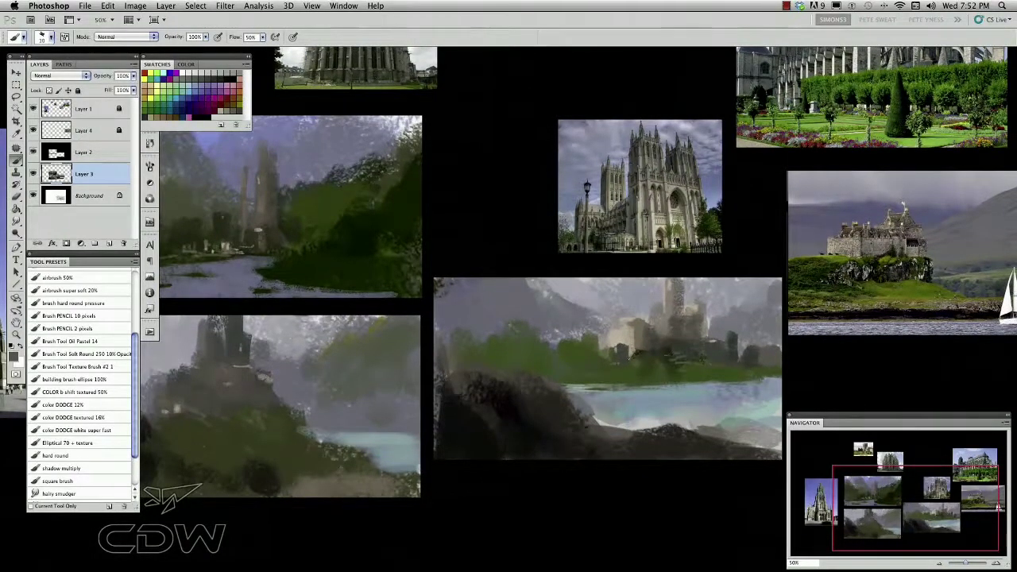
mouse_move(345, 421)
mouse_down()
mouse_move(355, 413)
mouse_move(335, 424)
mouse_up()
- Create a new layer above Layer 2 and label the three thumbnails with circled red numbers 1, 2 and 3
key(super+minus)
key(super+minus)
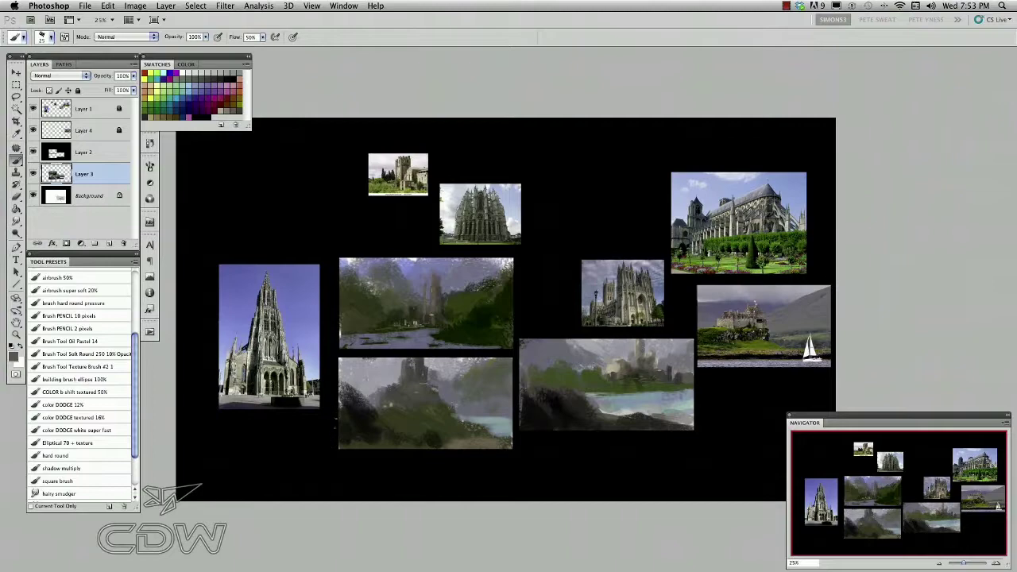
key(z)
click(335, 434)
click(334, 432)
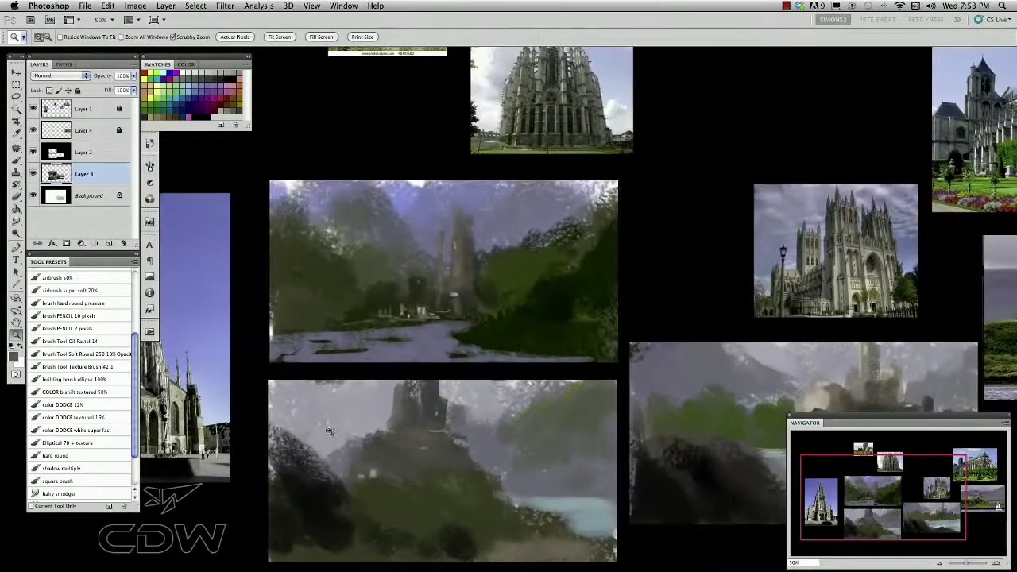
click(87, 154)
click(109, 243)
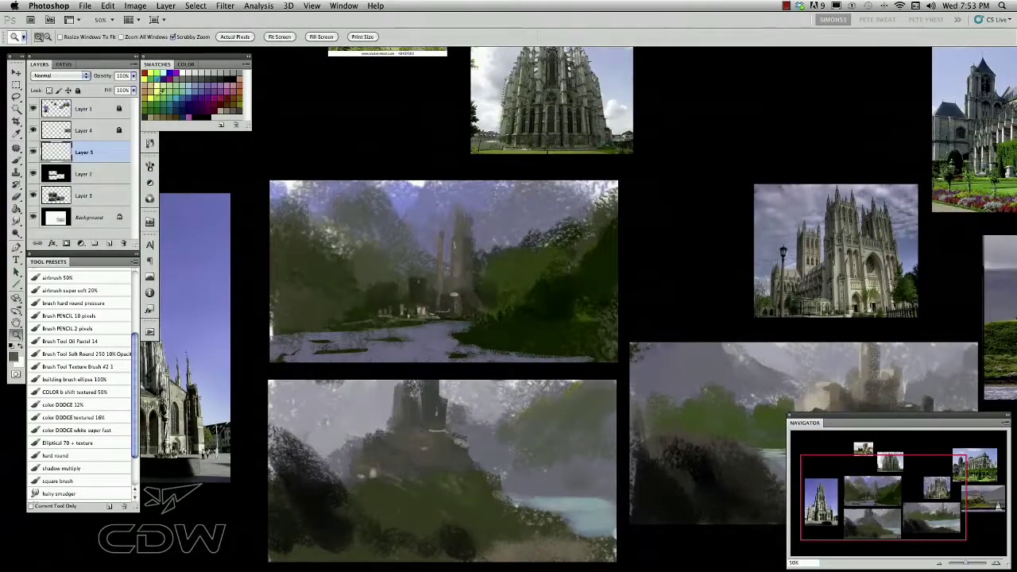
key(b)
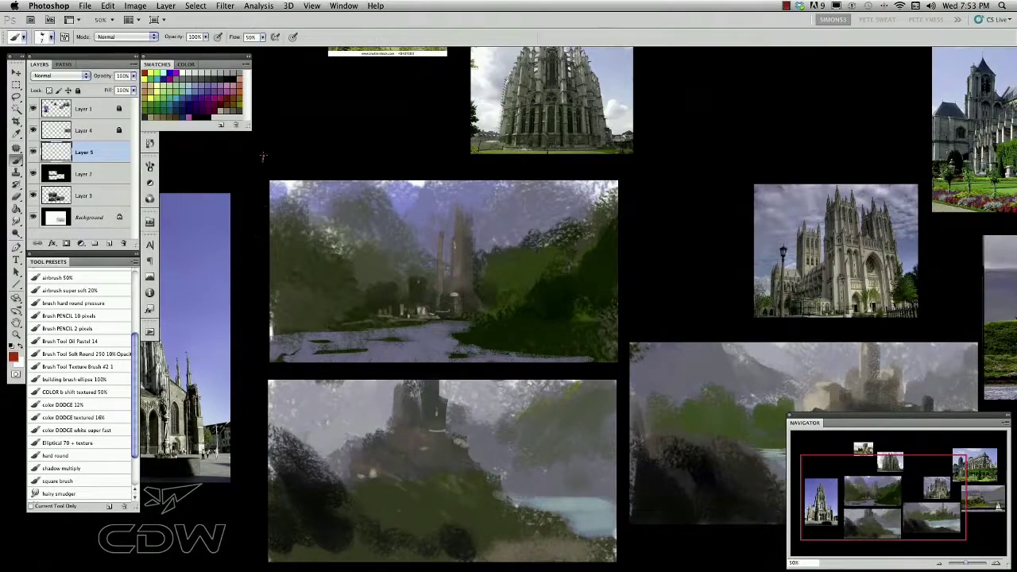
scroll(247, 365, right, 5)
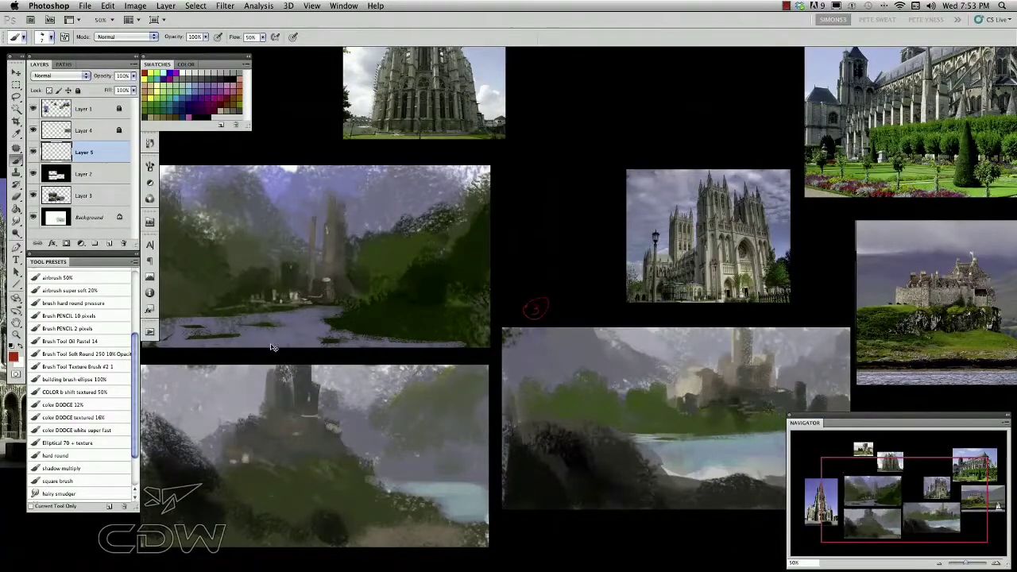
drag(271, 349, 411, 373)
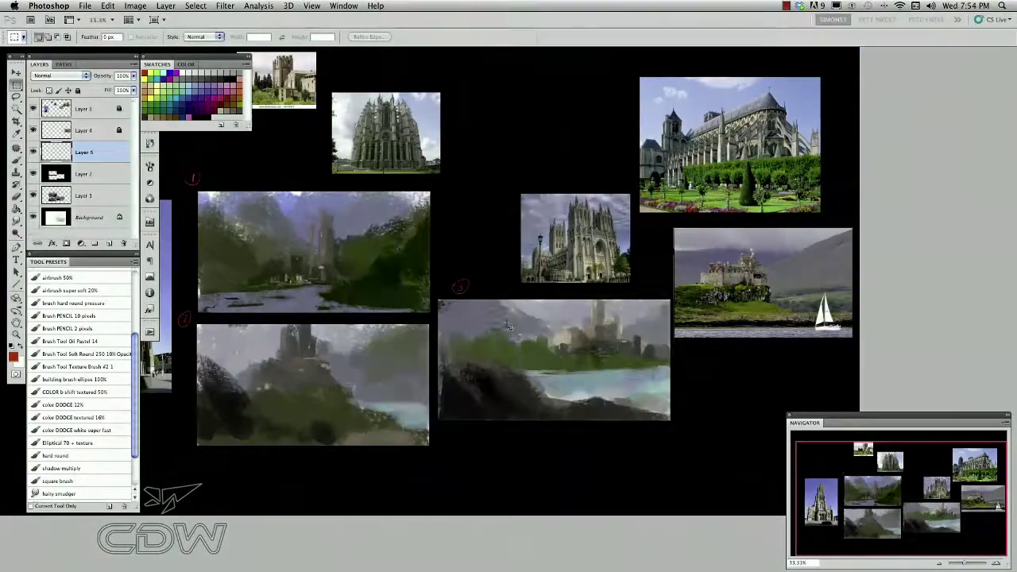
- Paste the rocky coast photo and scale it down to roughly the size of thumbnail 3, placing it over that thumbnail
key(ctrl+v)
key(z)
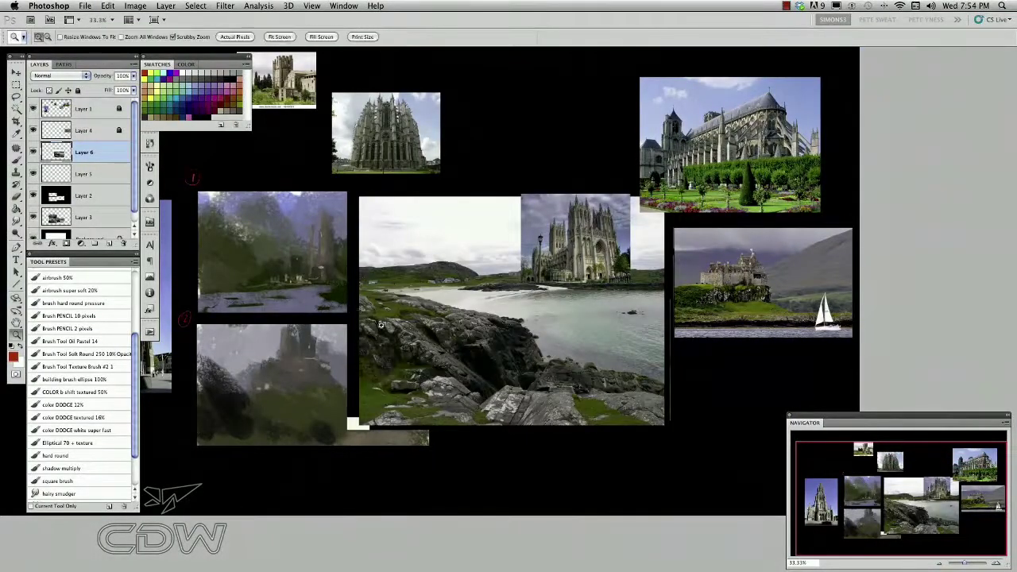
click(427, 363)
key(ctrl+t)
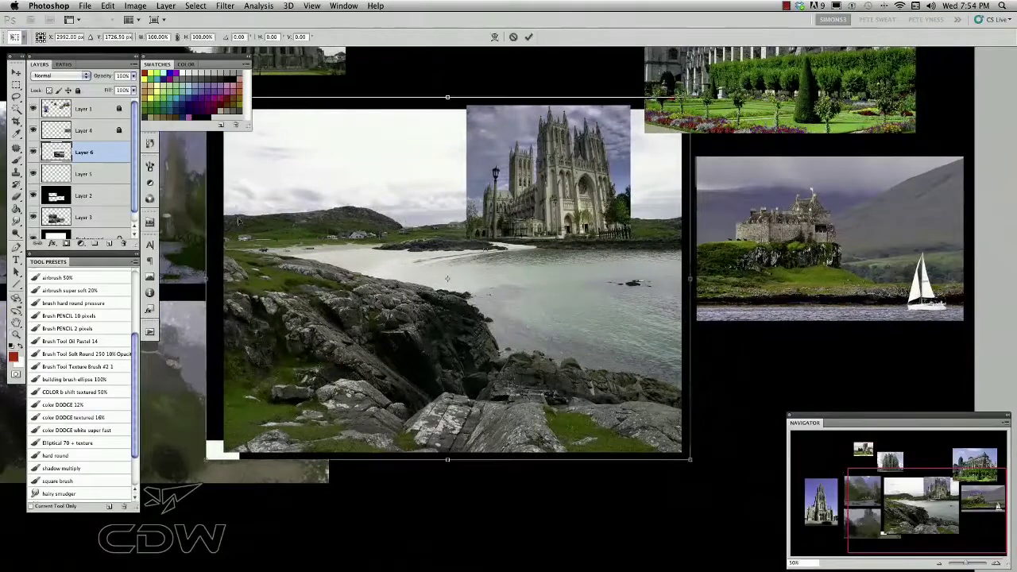
drag(324, 234, 393, 297)
drag(275, 159, 455, 295)
drag(482, 413, 371, 345)
drag(649, 340, 712, 342)
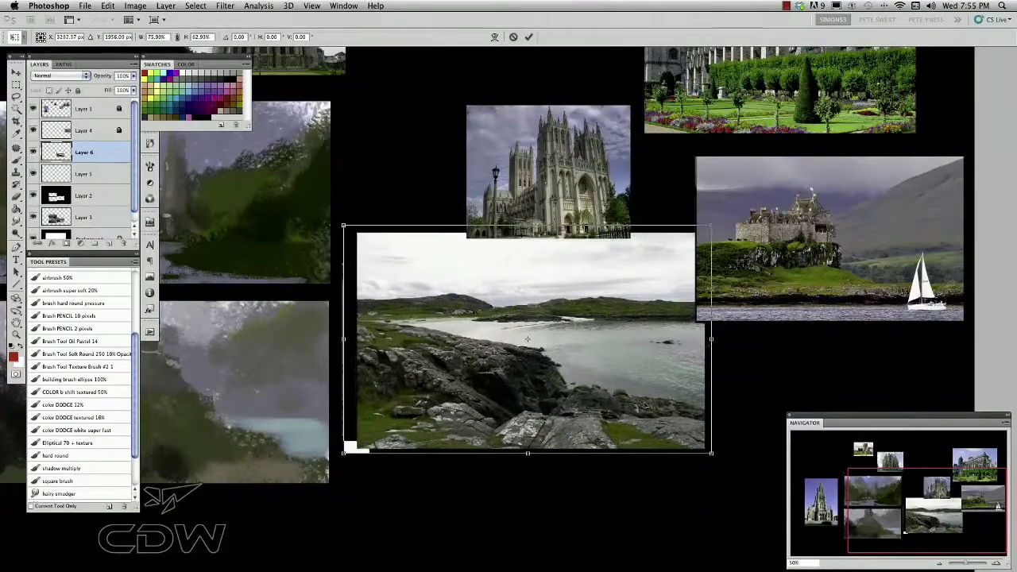
key(Return)
- Move the coast photo's layer beneath Layer 2 and shift the photo to fill thumbnail 3's frame
drag(397, 387, 376, 377)
drag(81, 163, 79, 200)
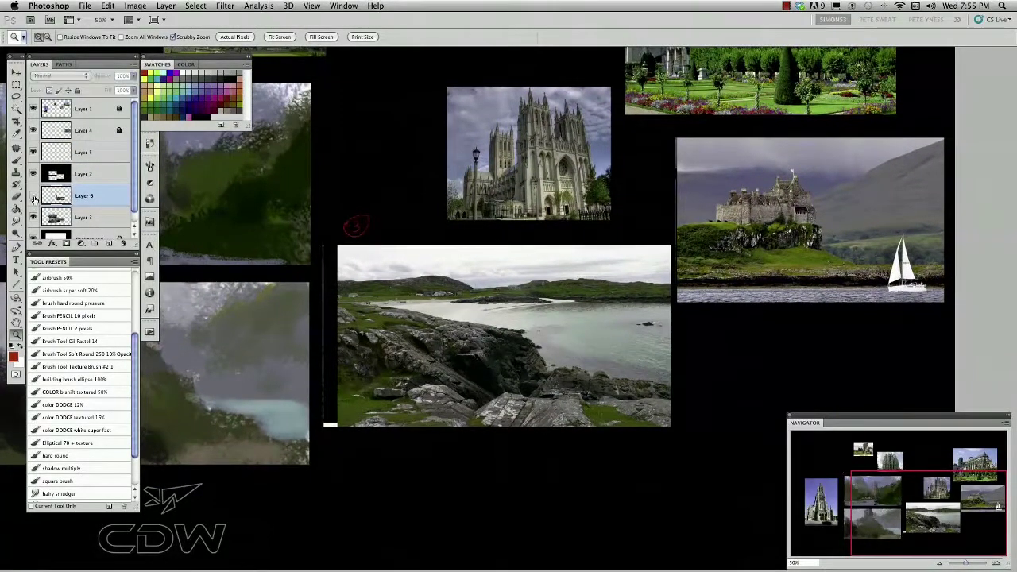
key(v)
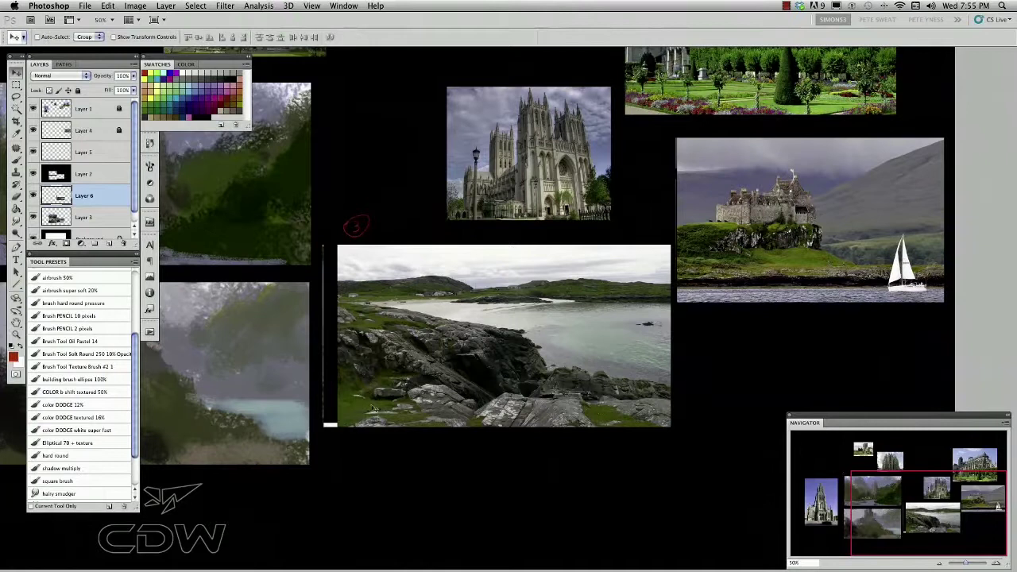
drag(393, 383, 376, 368)
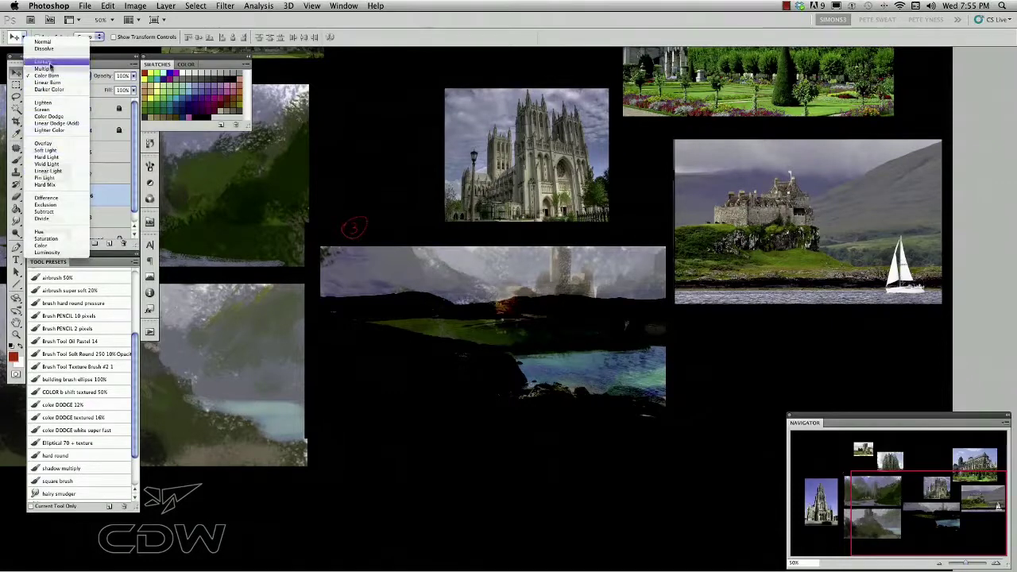
- Try blend modes such as Color Burn and Darker Color on the coast photo layer, and settle on Lighten
click(100, 69)
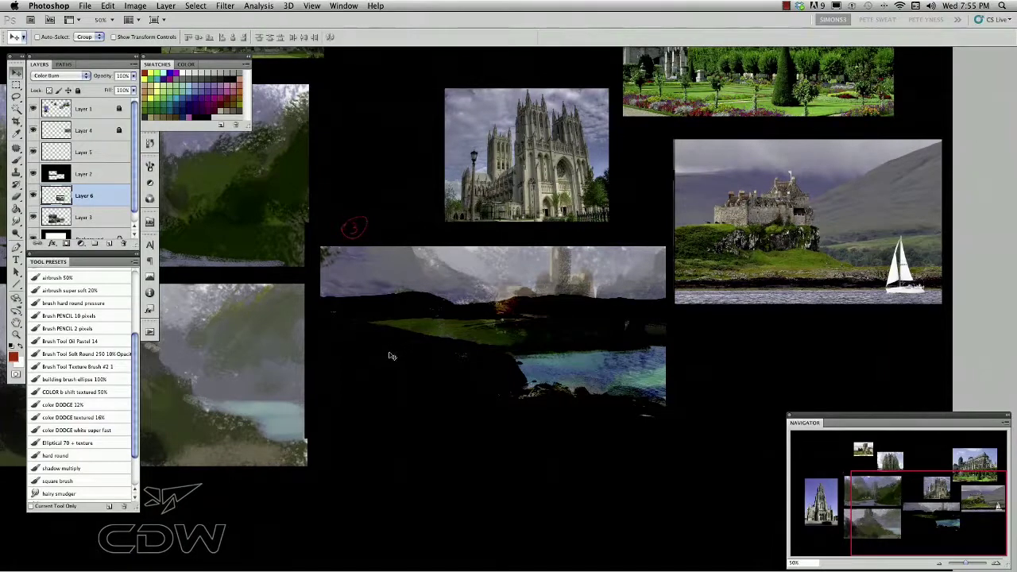
key(shift+plus)
key(shift+plus)
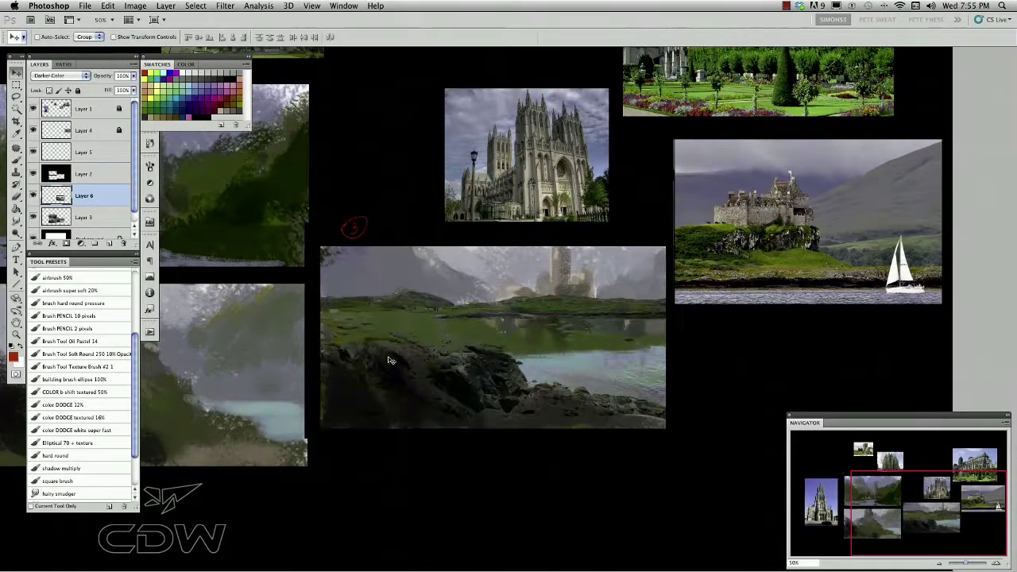
key(shift+plus)
key(shift+plus)
key(shift+plus)
key(shift+minus)
key(shift+minus)
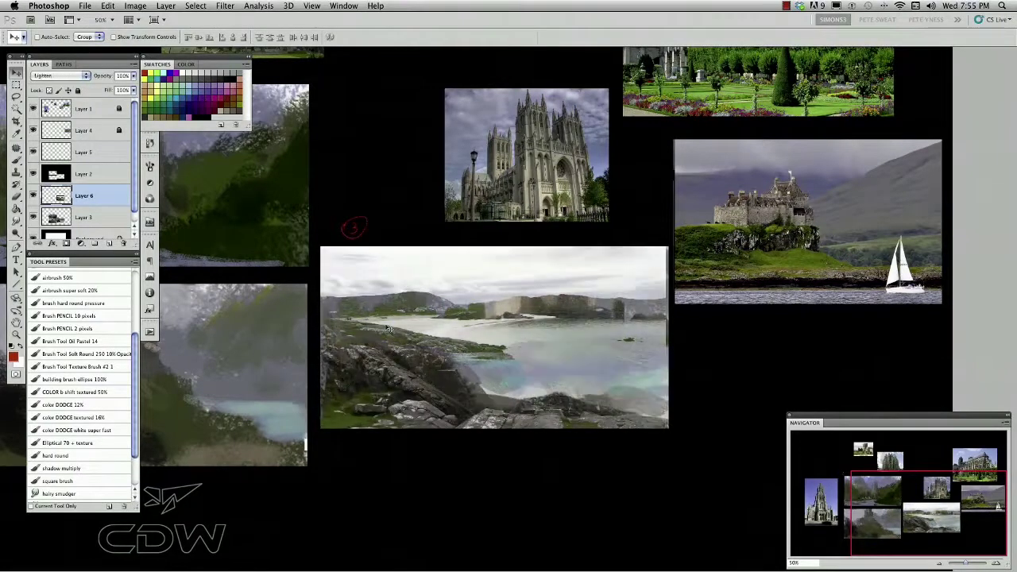
key(shift+plus)
key(shift+minus)
key(shift+minus)
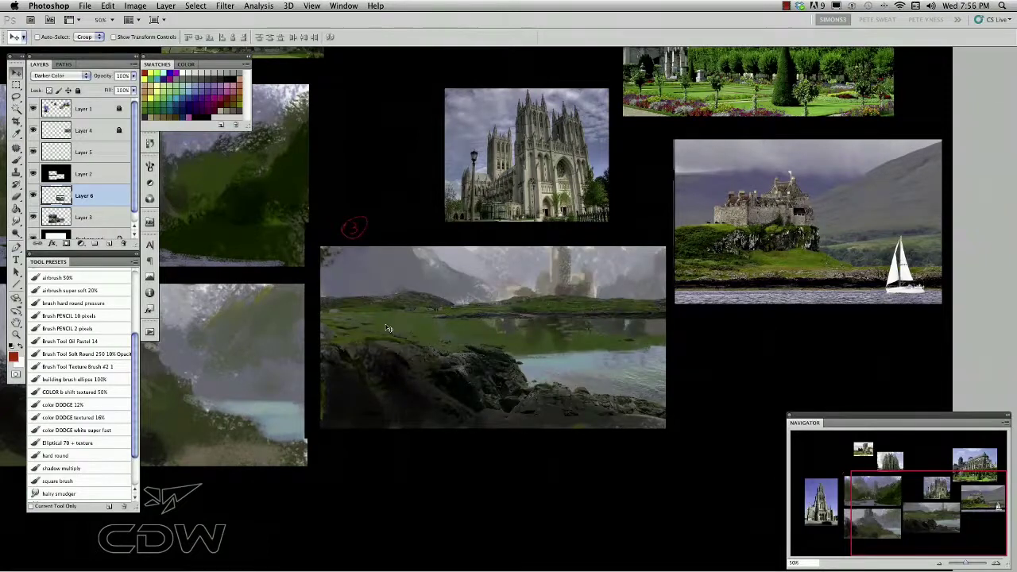
key(shift+plus)
key(shift+minus)
key(shift+plus)
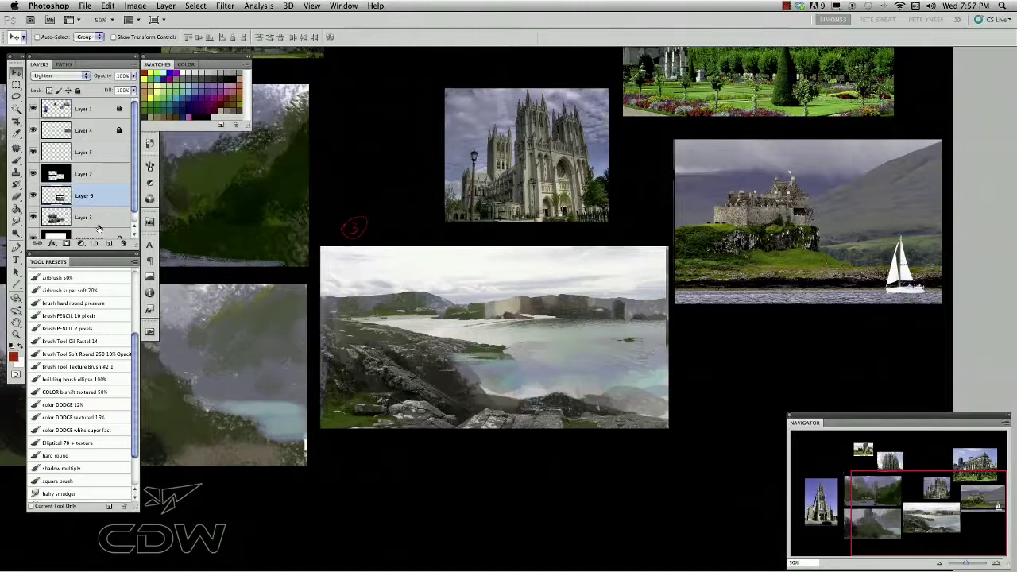
- Duplicate the coast photo layer, hide the copy and select the original Layer 6
drag(77, 208, 109, 243)
click(32, 184)
click(87, 213)
- Erase the photo over the castle towers in thumbnail 3 with an enlarged soft eraser to reveal the painting
key(b)
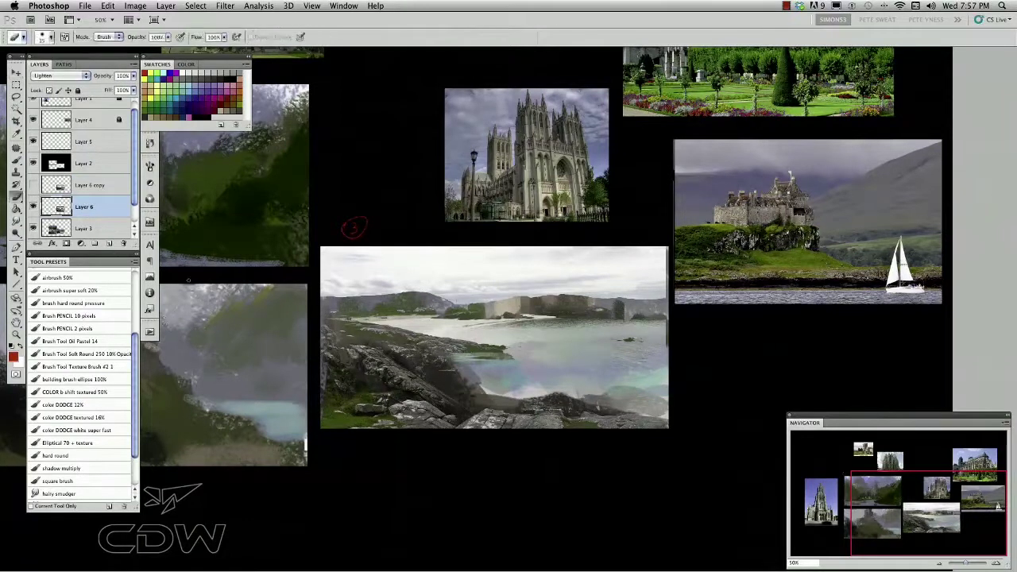
key(])
click(34, 206)
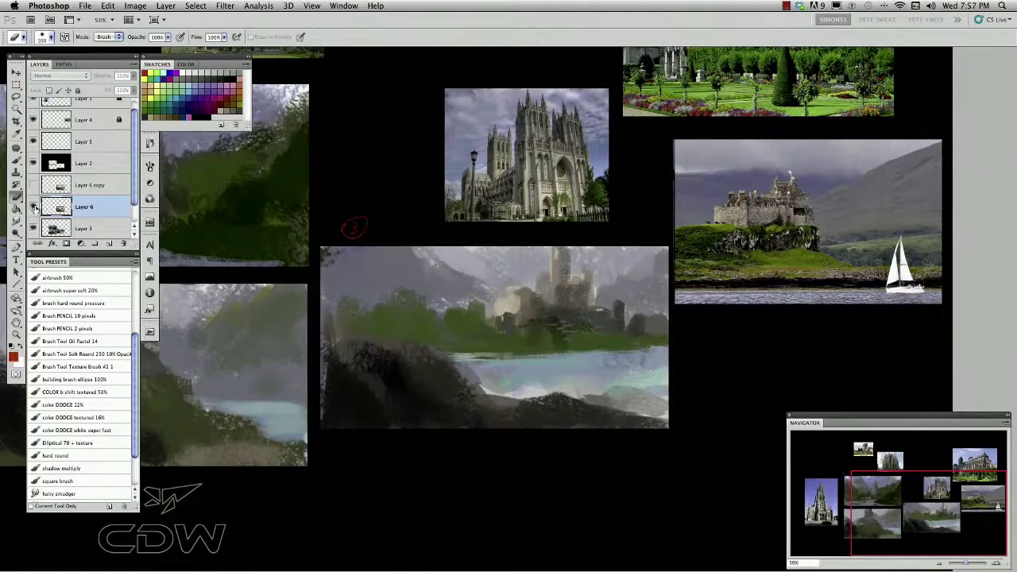
click(34, 206)
click(33, 207)
click(34, 207)
mouse_move(522, 291)
mouse_down()
mouse_move(541, 267)
mouse_move(561, 267)
mouse_move(585, 293)
mouse_move(570, 295)
mouse_move(587, 287)
mouse_up()
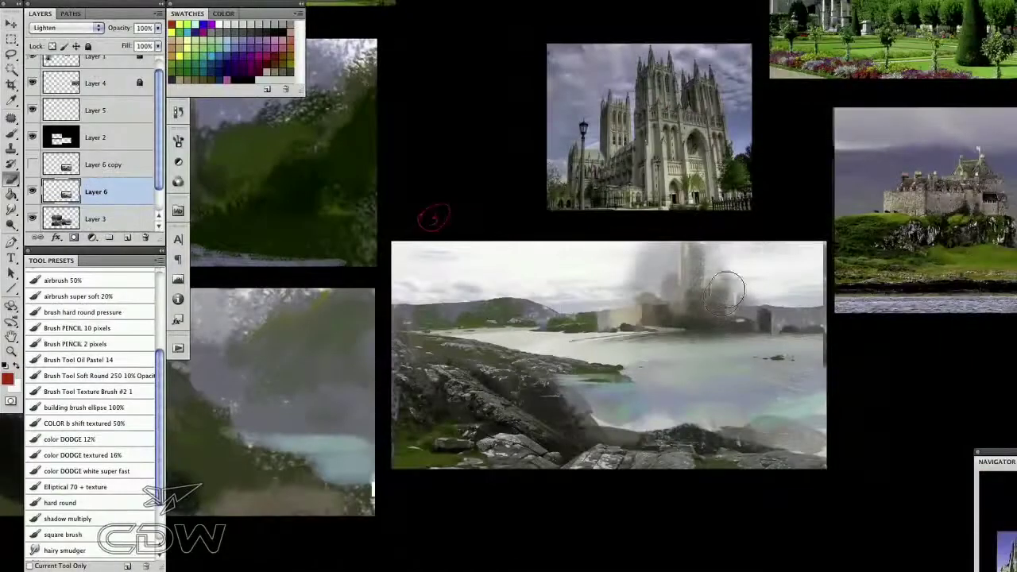
mouse_move(726, 291)
mouse_down()
mouse_move(698, 271)
mouse_move(693, 285)
mouse_move(629, 307)
mouse_move(603, 294)
mouse_move(640, 291)
mouse_move(661, 307)
mouse_move(593, 323)
mouse_up()
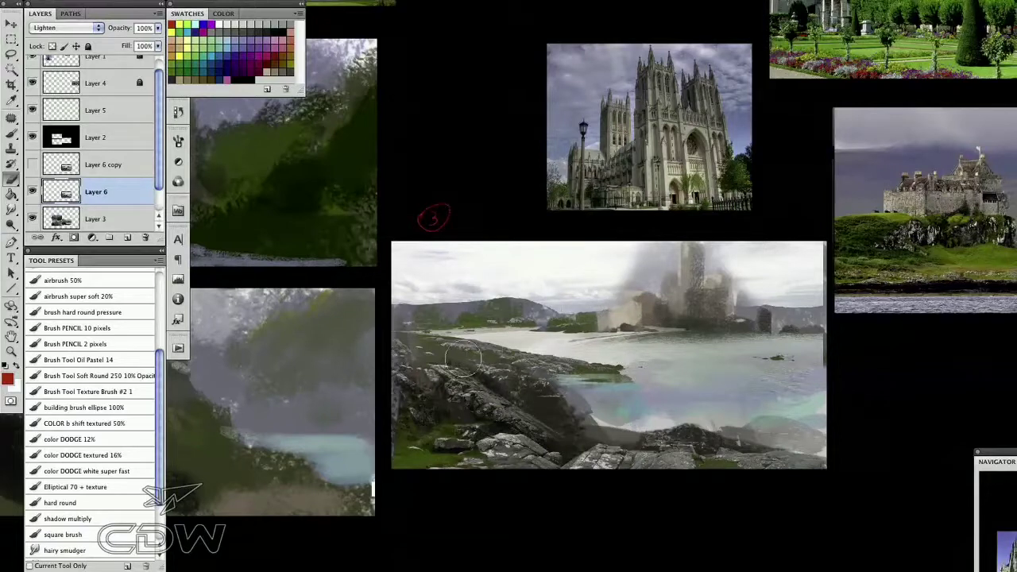
- Erase the photo's sky and hills on the left of thumbnail 3, comparing the result with Layer 6 hidden and shown
click(32, 192)
click(32, 191)
click(33, 192)
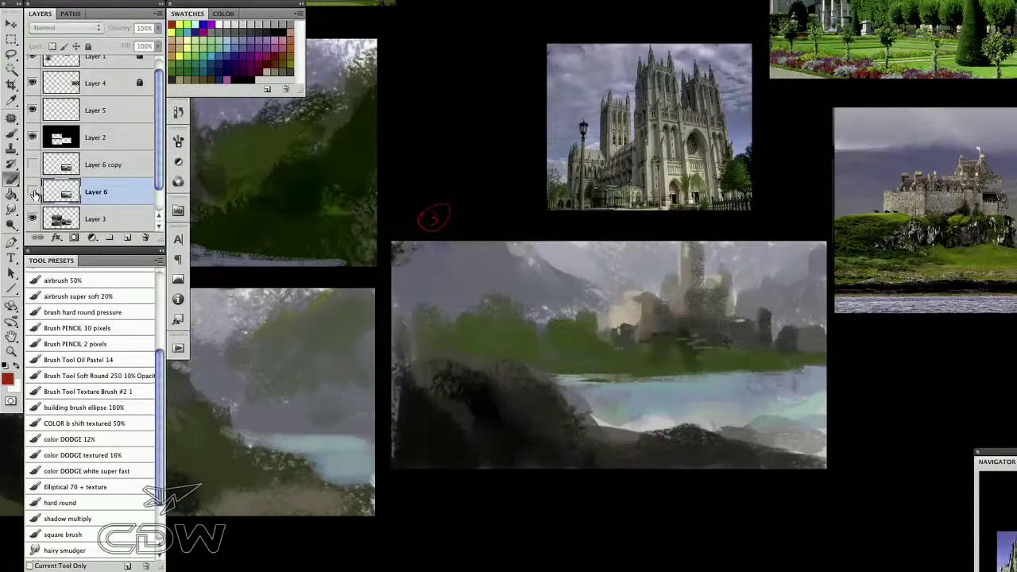
click(32, 192)
mouse_move(464, 284)
mouse_down()
mouse_move(424, 299)
mouse_move(426, 256)
mouse_move(535, 302)
mouse_move(489, 284)
mouse_move(475, 263)
mouse_move(568, 294)
mouse_move(509, 264)
mouse_move(457, 286)
mouse_move(404, 284)
mouse_move(411, 288)
mouse_move(397, 314)
mouse_up()
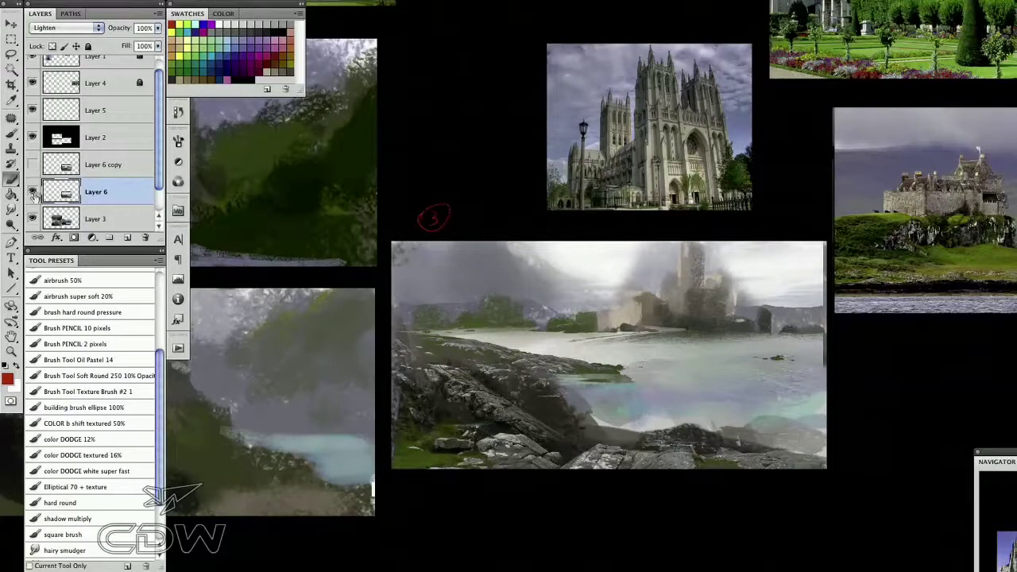
click(32, 191)
click(32, 191)
click(32, 192)
click(31, 191)
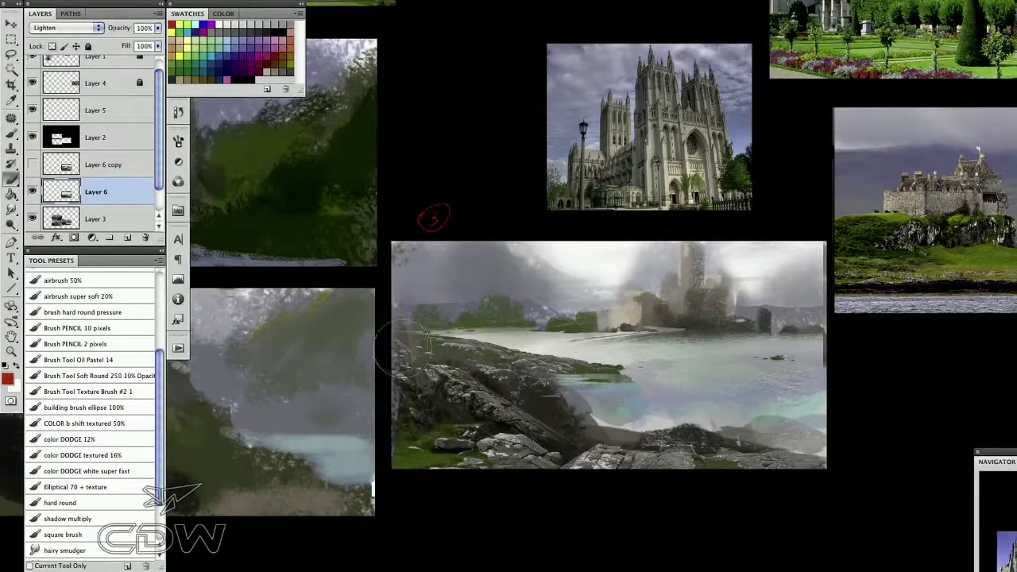
- Erase the photo along thumbnail 3's far shoreline, from the painted green trees on the left to the castle's base
scroll(429, 401, down, 1)
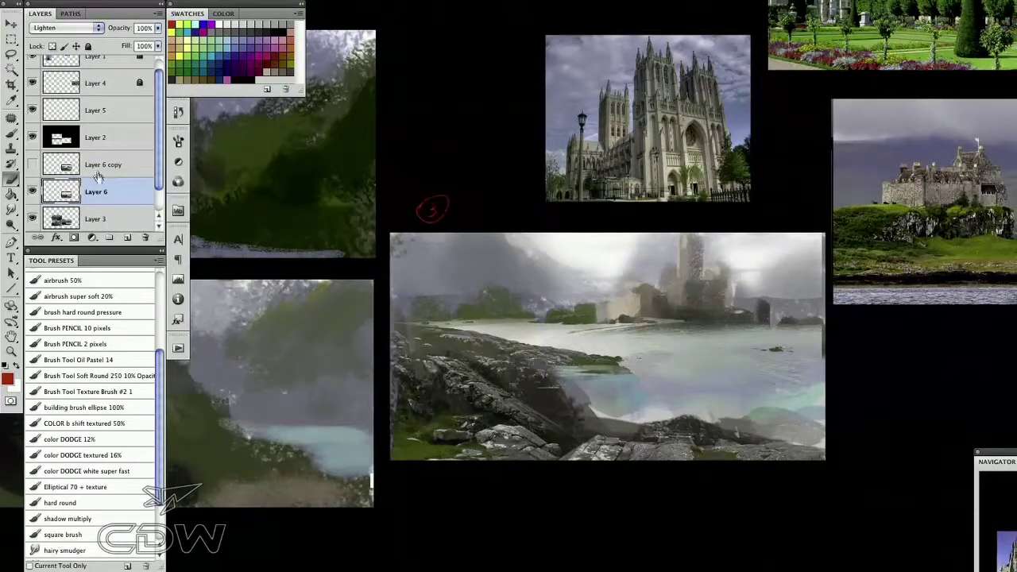
click(32, 192)
click(32, 191)
click(31, 191)
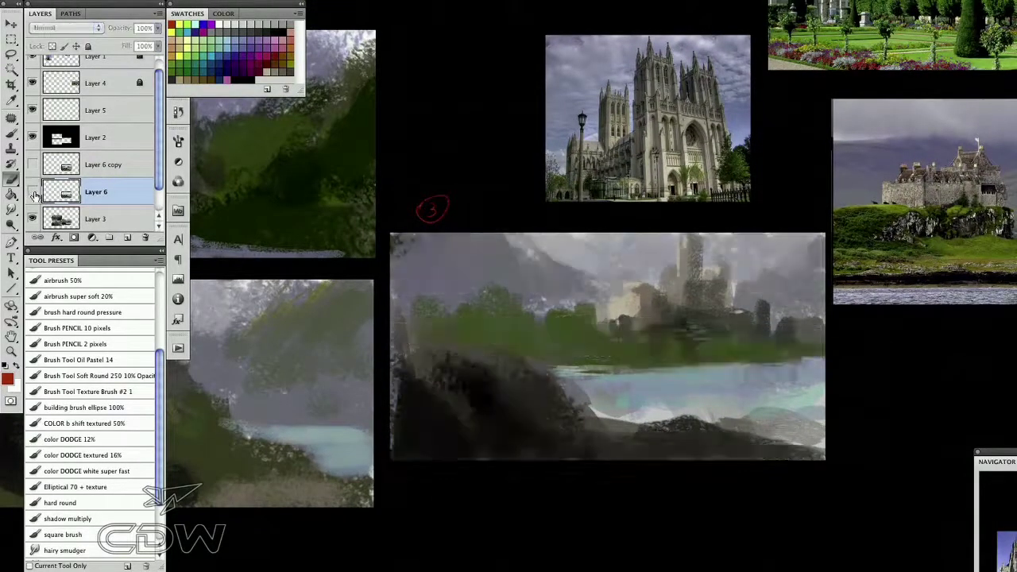
click(32, 192)
mouse_move(477, 315)
mouse_down()
mouse_move(511, 322)
mouse_move(460, 315)
mouse_move(529, 330)
mouse_move(705, 319)
mouse_up()
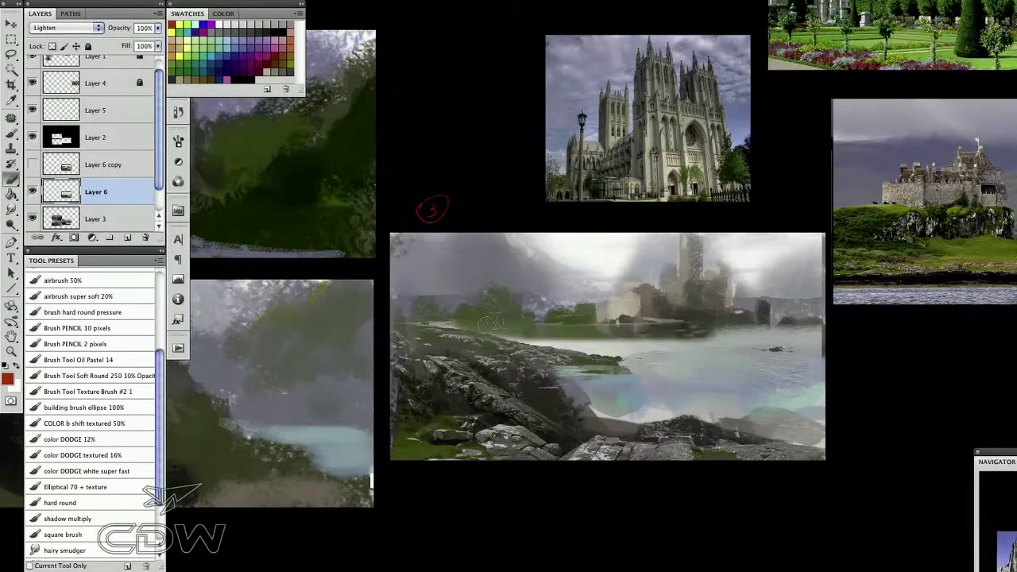
mouse_move(640, 323)
mouse_down()
mouse_move(564, 331)
mouse_move(577, 336)
mouse_move(495, 327)
mouse_up()
mouse_move(634, 330)
mouse_down()
mouse_move(820, 332)
mouse_move(588, 340)
mouse_move(409, 398)
mouse_move(710, 345)
mouse_move(433, 332)
mouse_up()
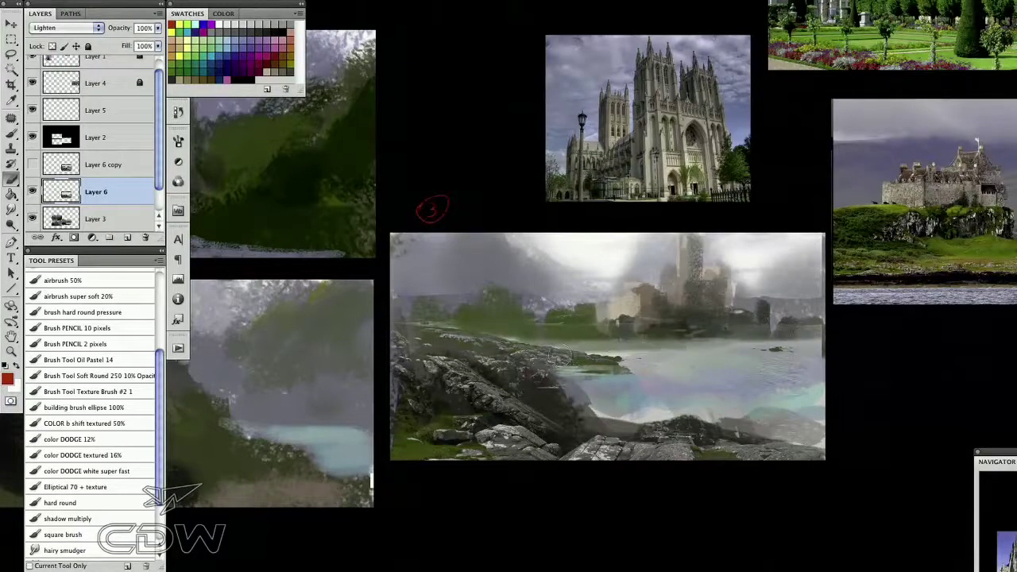
- Erase photo areas around thumbnail 3's river point and lower shore, plus the white photo sliver at thumbnail 2's edge
mouse_move(577, 364)
mouse_down()
mouse_move(500, 350)
mouse_move(477, 337)
mouse_move(633, 368)
mouse_up()
mouse_move(582, 419)
mouse_down()
mouse_move(620, 434)
mouse_move(831, 438)
mouse_move(818, 421)
mouse_up()
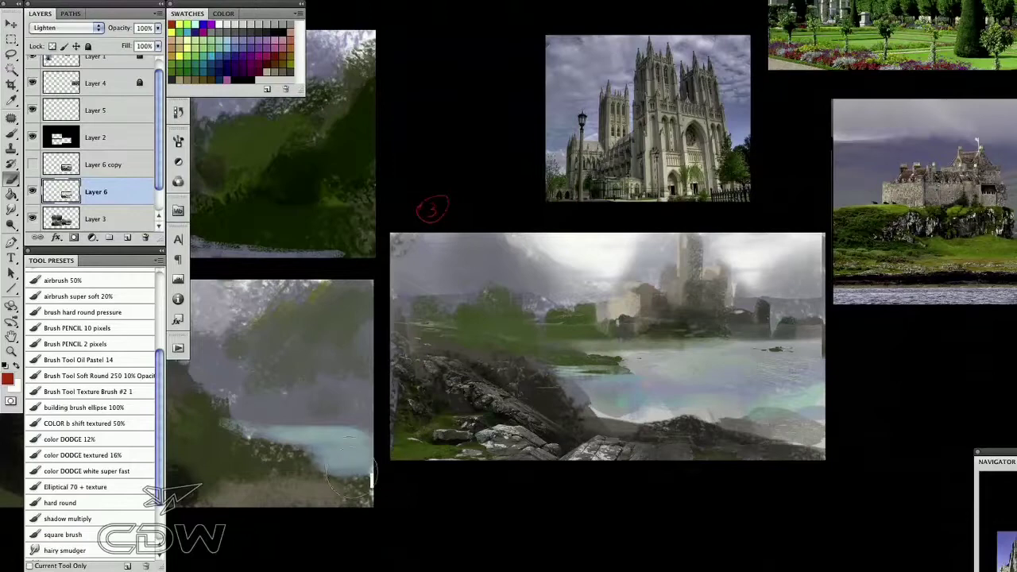
drag(355, 494, 366, 484)
- Show Layer 6 copy and set its blend mode to Darker Color
click(101, 174)
click(32, 165)
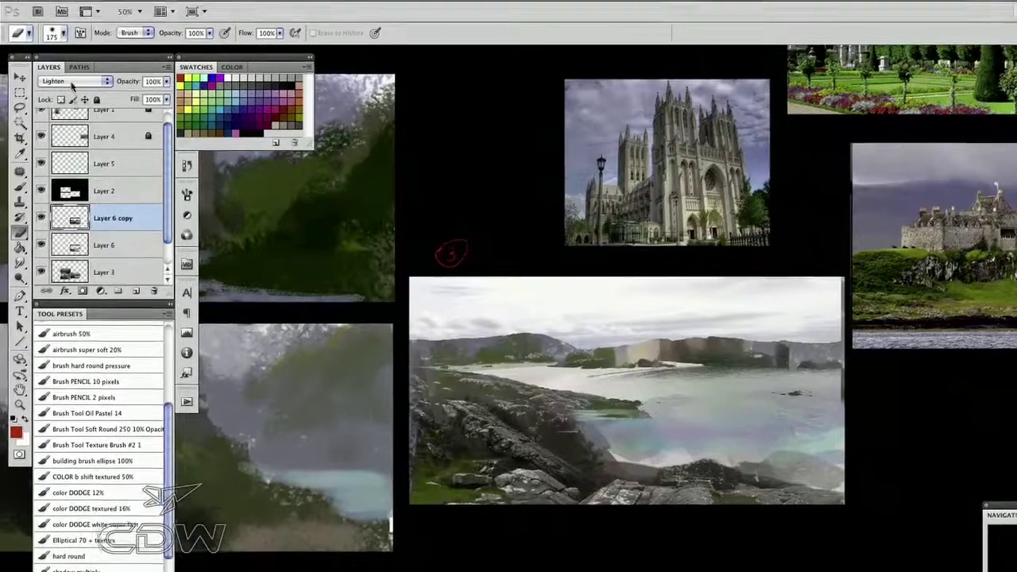
click(71, 82)
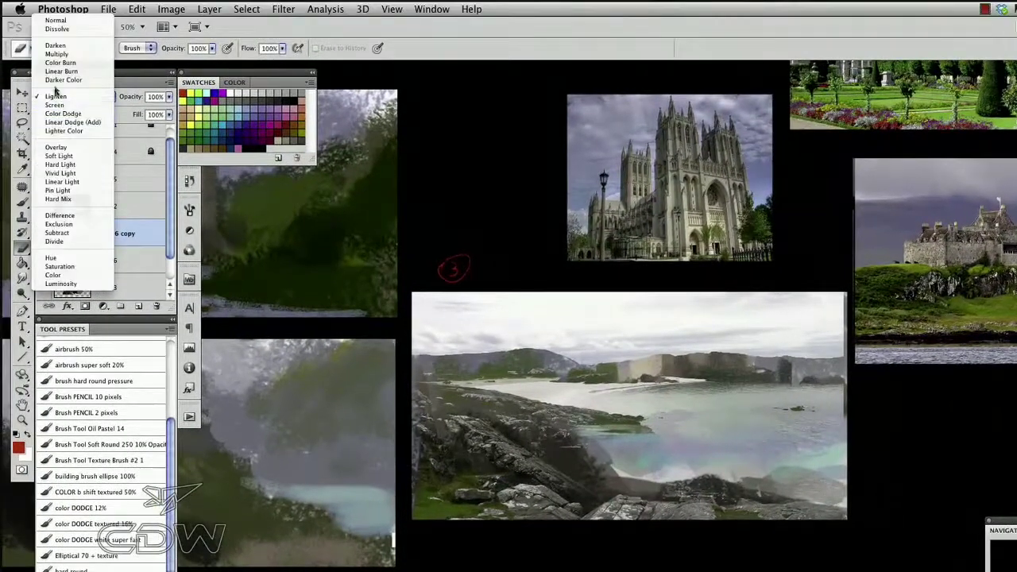
click(52, 81)
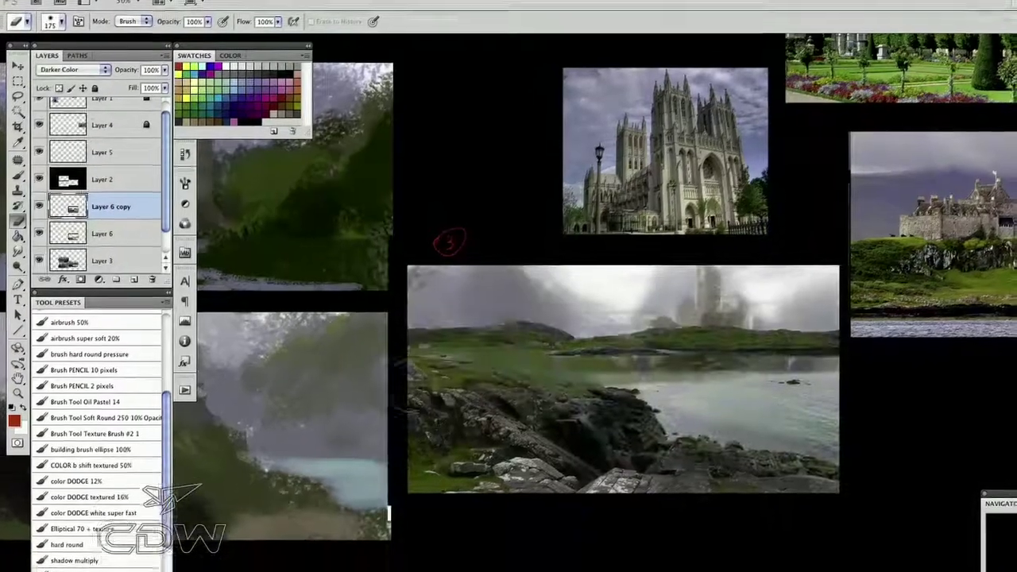
- Erase the photo on Layer 6 copy over the castle's sky and the water in thumbnail 3
mouse_move(556, 263)
mouse_down()
mouse_move(618, 247)
mouse_move(661, 245)
mouse_move(580, 264)
mouse_move(785, 253)
mouse_move(670, 250)
mouse_move(789, 268)
mouse_move(608, 289)
mouse_move(614, 316)
mouse_move(687, 277)
mouse_move(768, 270)
mouse_move(819, 280)
mouse_move(824, 245)
mouse_up()
key(super+z)
mouse_move(681, 366)
mouse_down()
mouse_move(791, 366)
mouse_move(817, 344)
mouse_up()
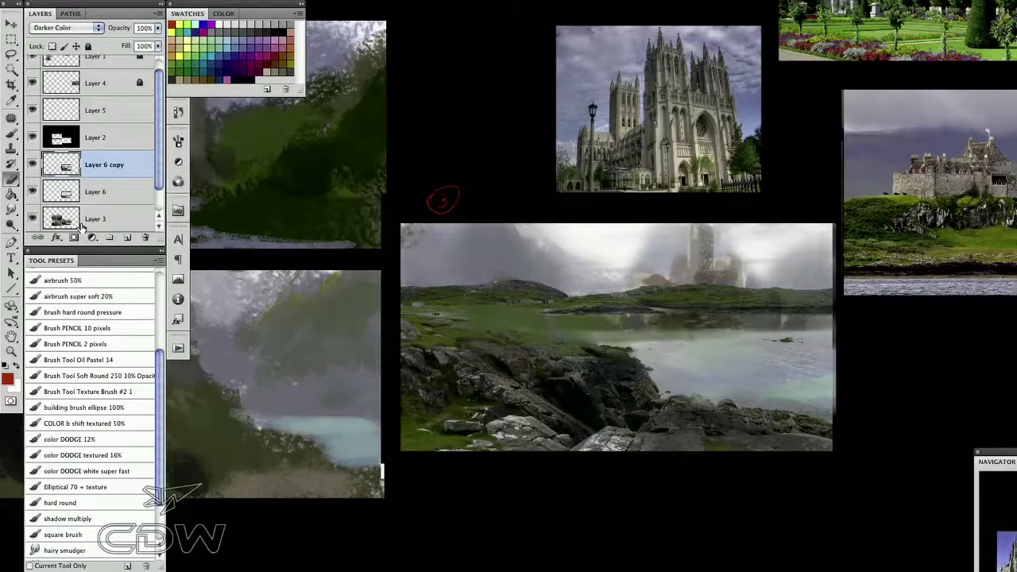
- Compare thumbnail 3 with Layer 6 copy hidden and shown
click(33, 165)
click(32, 165)
click(33, 165)
click(33, 165)
click(33, 167)
click(33, 167)
click(33, 167)
click(34, 167)
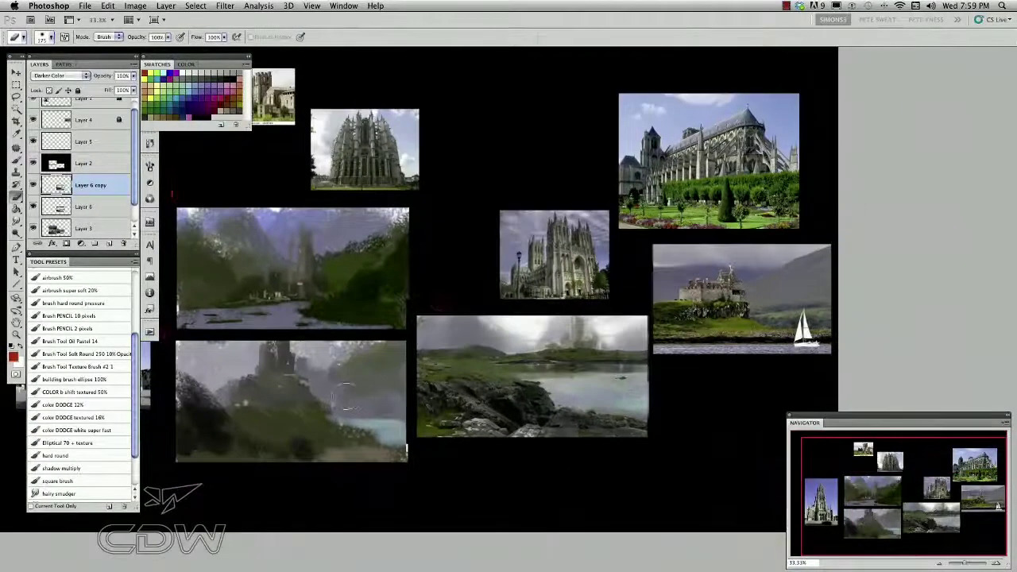
- Copy the merged content of thumbnail 3, paste it as a layer above Layer 2, and move it over the other thumbnails
key(m)
drag(430, 338, 650, 448)
key(super+shift+c)
key(super+v)
key(v)
mouse_move(494, 379)
mouse_down()
mouse_move(412, 377)
mouse_move(366, 345)
mouse_up()
drag(88, 186, 87, 156)
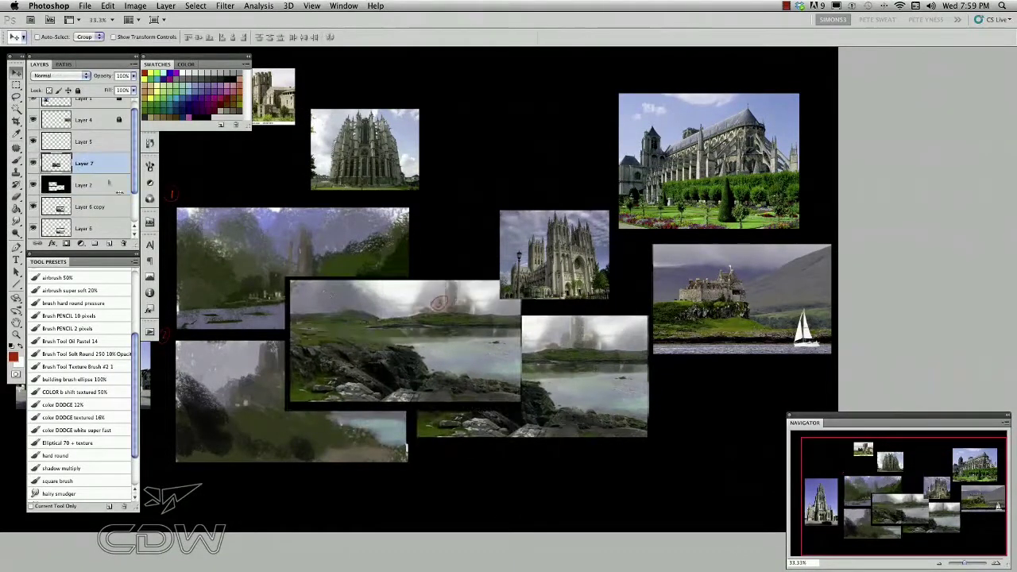
- Enlarge the pasted thumbnail with Free Transform and hide the red numbers on Layer 5
key(ctrl+t)
drag(276, 272, 217, 240)
drag(283, 347, 252, 366)
key(Return)
click(33, 142)
- Add a new layer above Layer 2 and fill it with black to cover the small thumbnails
click(84, 186)
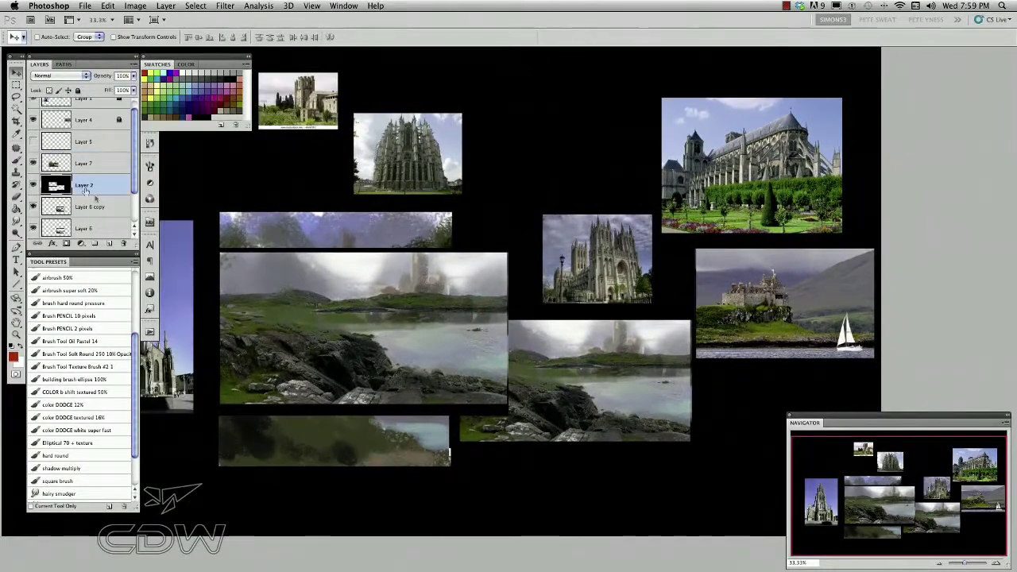
click(109, 243)
key(d)
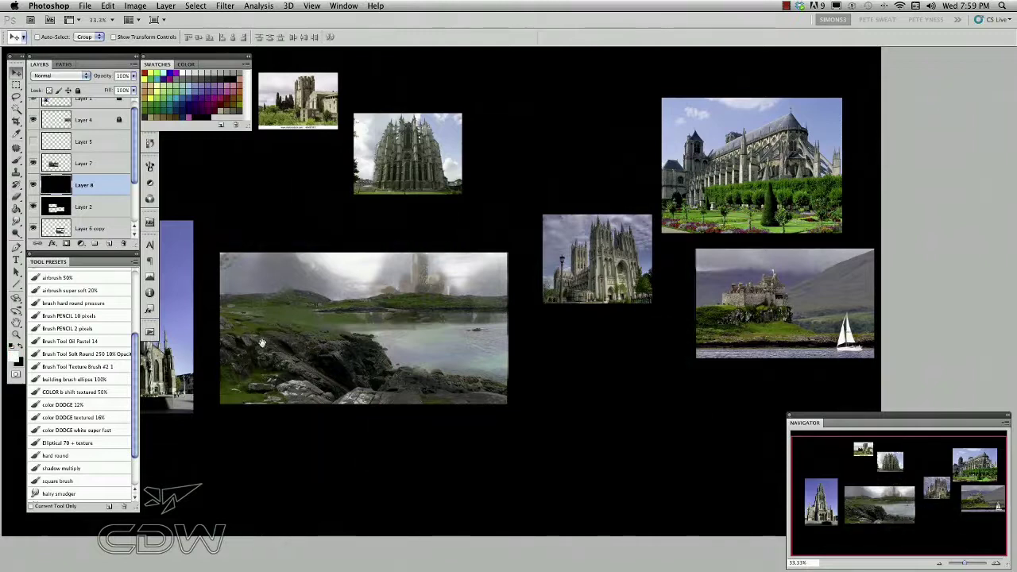
drag(262, 343, 288, 360)
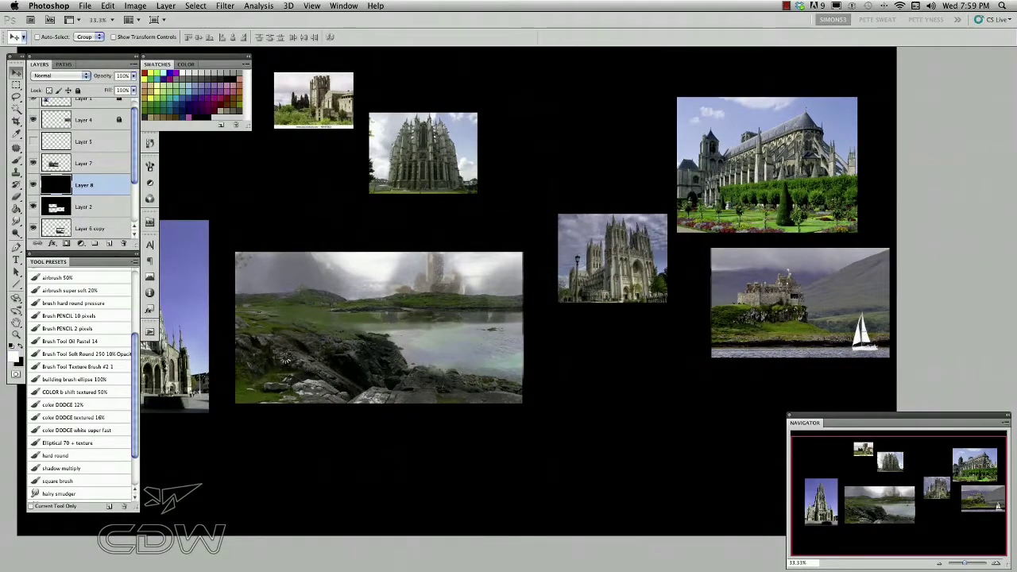
- Create a black frame on a new layer above Layer 7 by filling everything outside the enlarged painting
key(m)
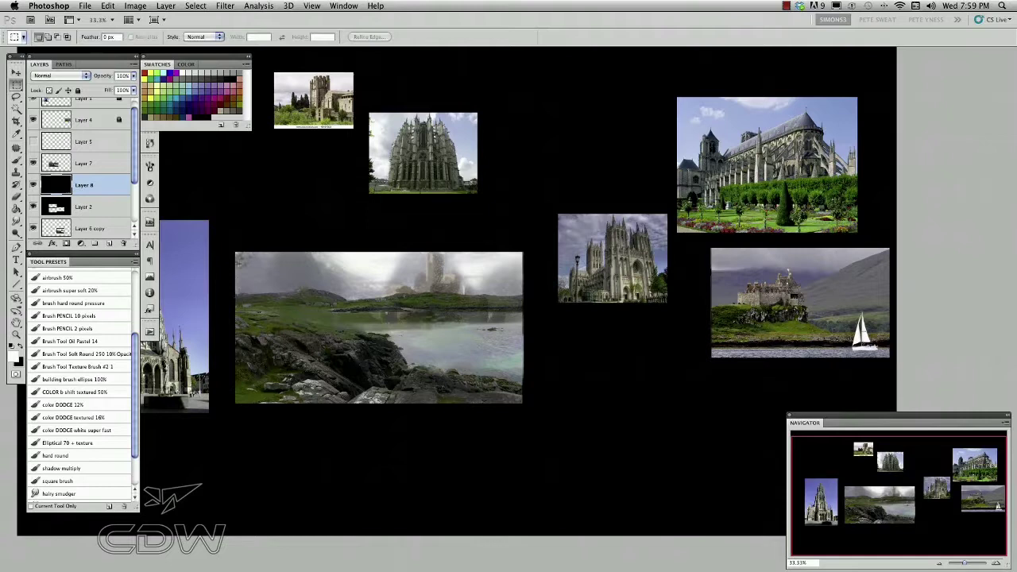
click(109, 243)
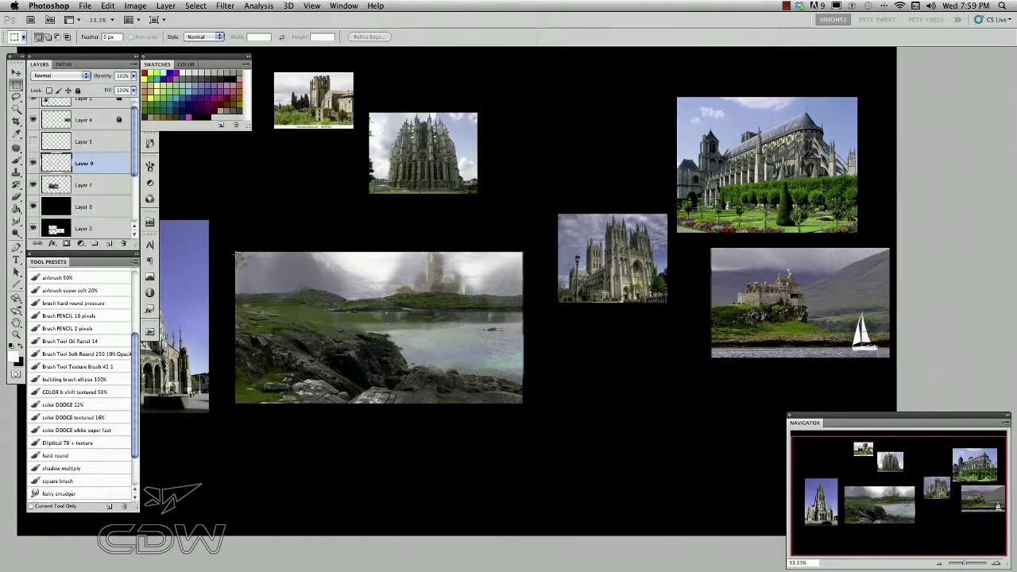
drag(507, 393, 522, 402)
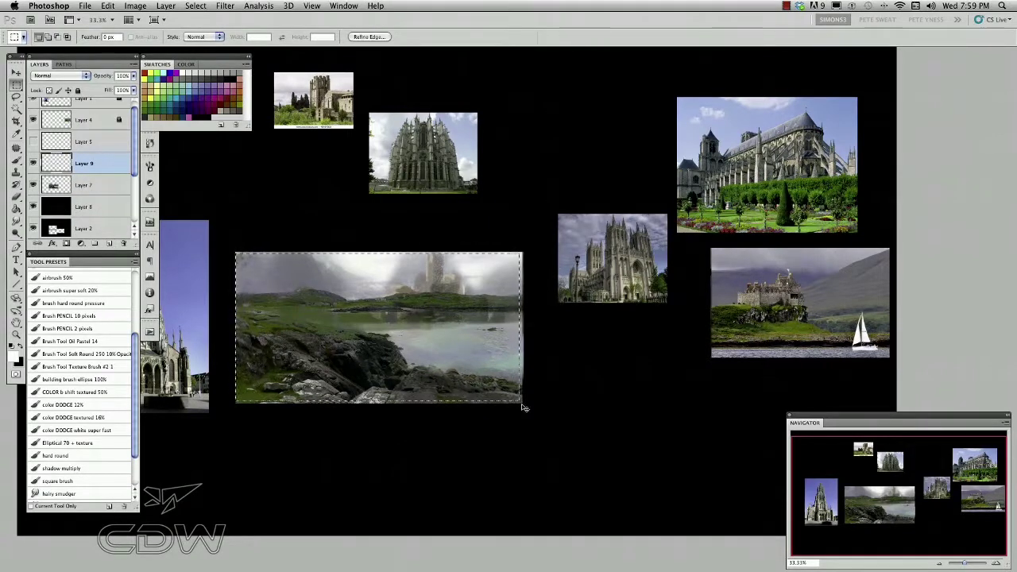
key(super+BackSpace)
key(super+d)
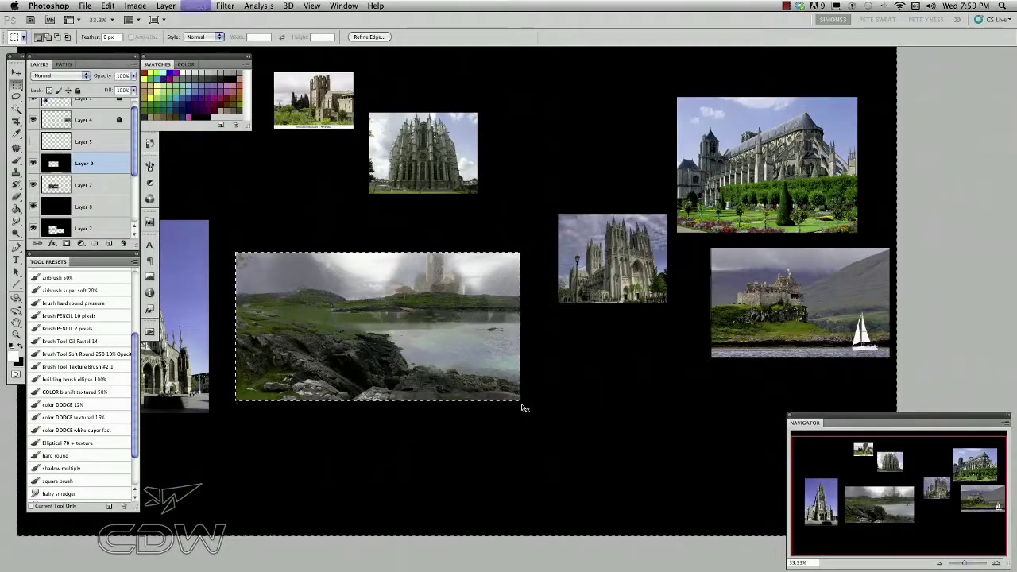
- Copy the sandy bay photo from the landscape reference document and paste it over the enlarged painting
key(z)
click(289, 399)
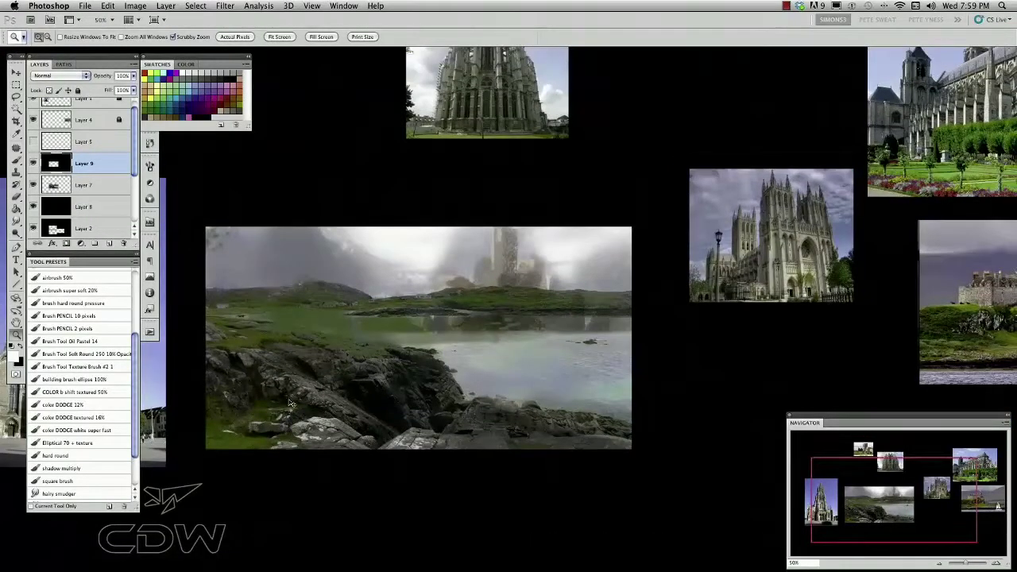
alt+click(290, 404)
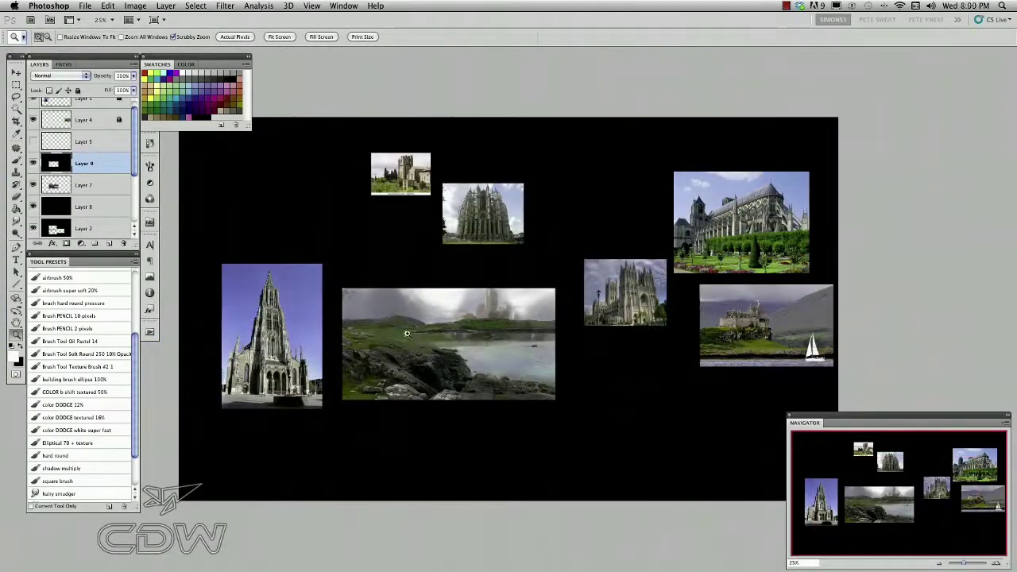
click(407, 333)
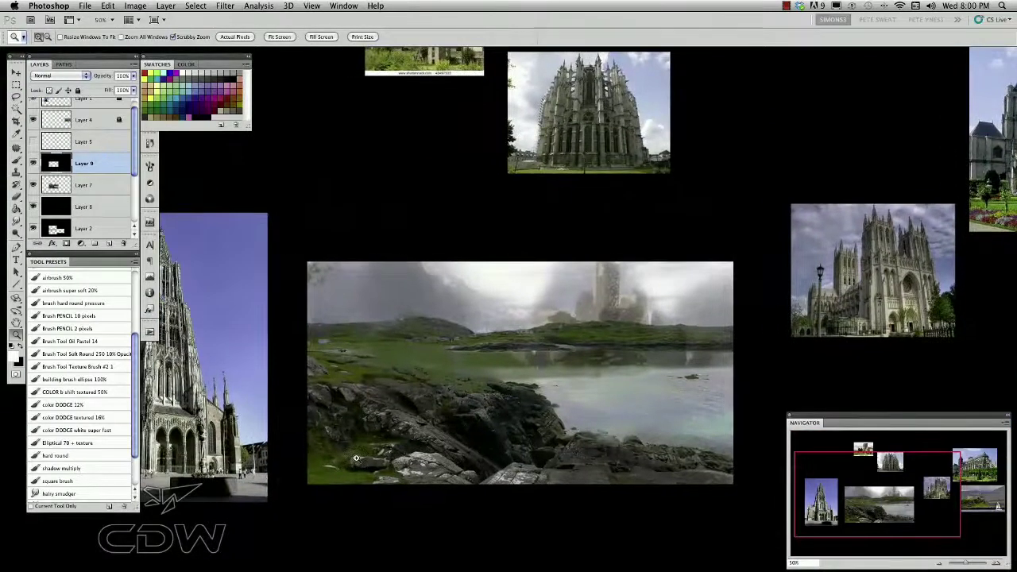
key(ctrl+Tab)
key(m)
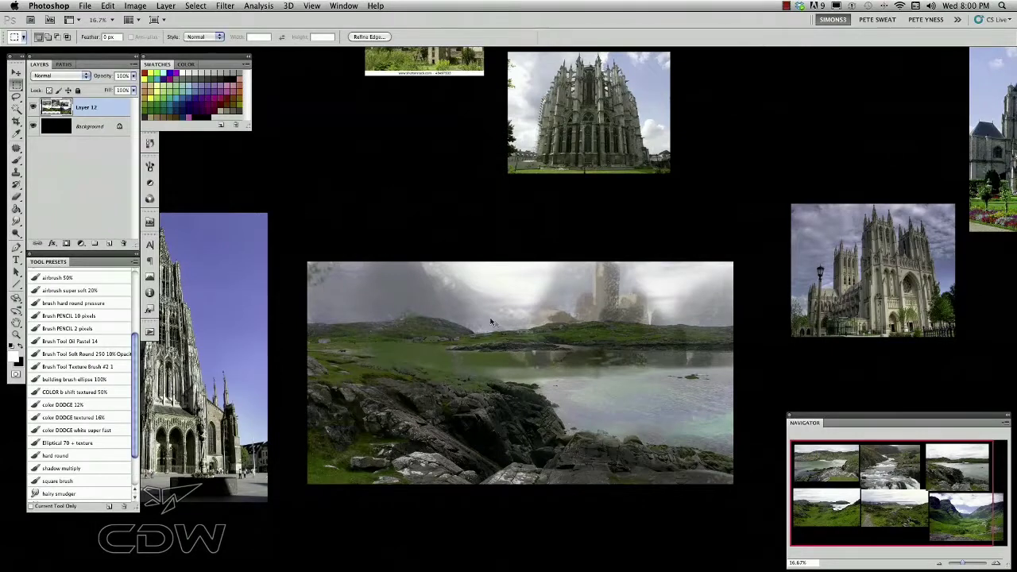
key(ctrl+Tab)
- Flip the sandy bay photo horizontally and position it over the framed painting
key(ctrl+t)
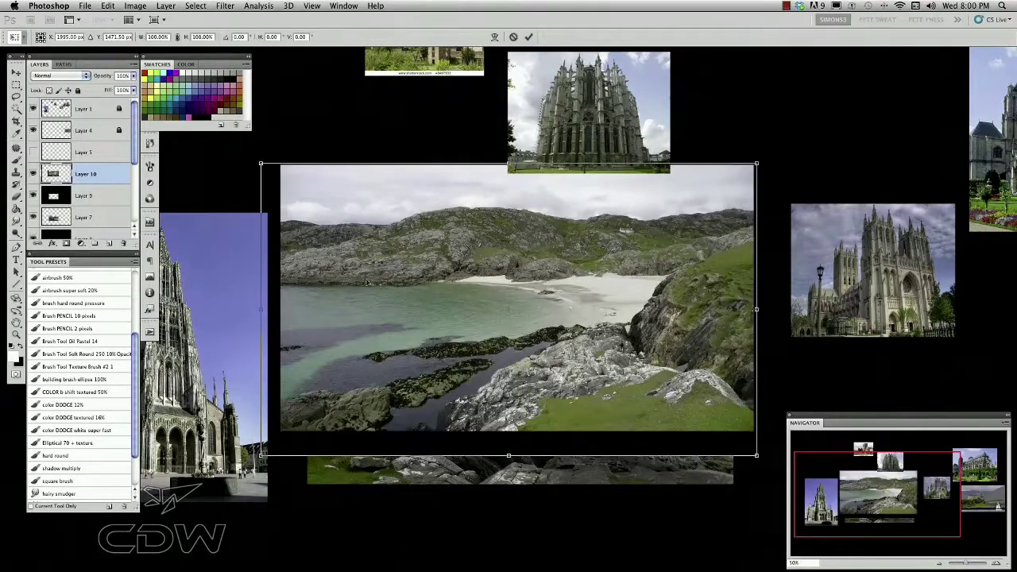
right_click(368, 278)
click(386, 415)
key(Return)
key(v)
drag(333, 337, 348, 404)
- Try successive blend modes on the sandy bay photo, settle on Lighten, and shift the photo slightly down
key(shift+plus)
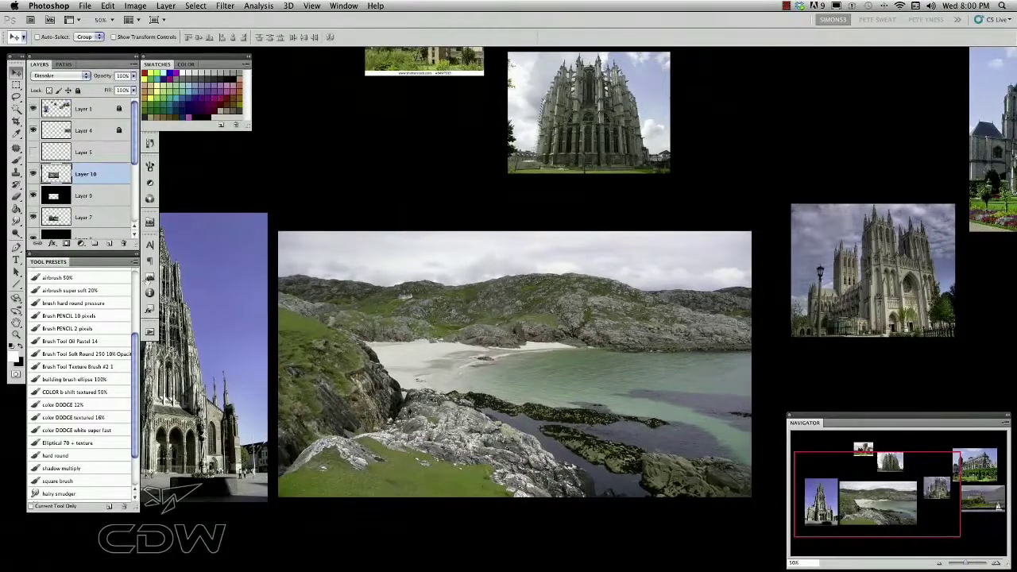
key(shift+plus)
key(shift+plus)
key(shift+plus)
key(shift+plus)
key(shift+plus)
key(shift+plus)
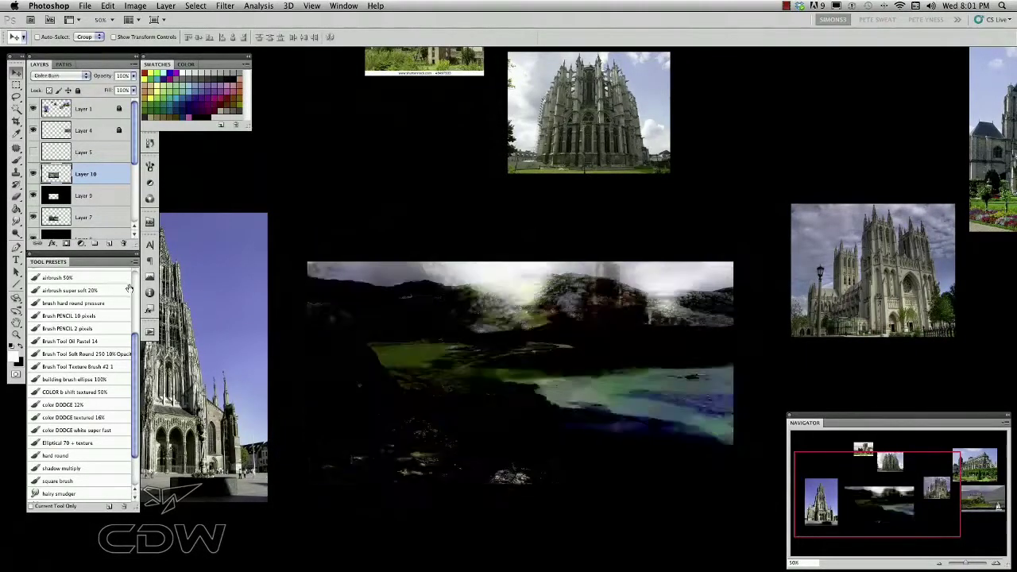
key(shift+plus)
key(shift+plus)
key(shift+minus)
key(shift+minus)
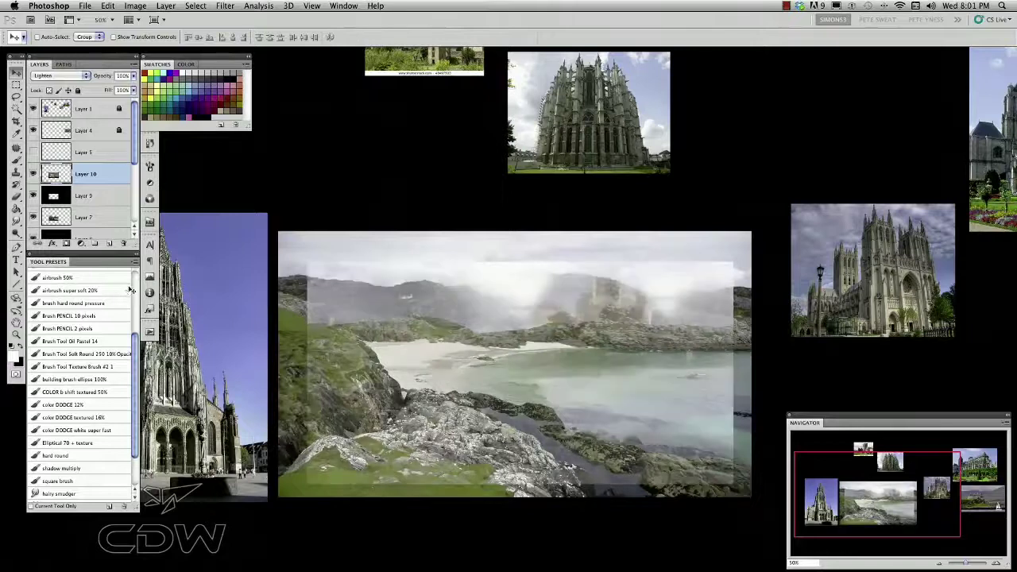
drag(393, 384, 392, 397)
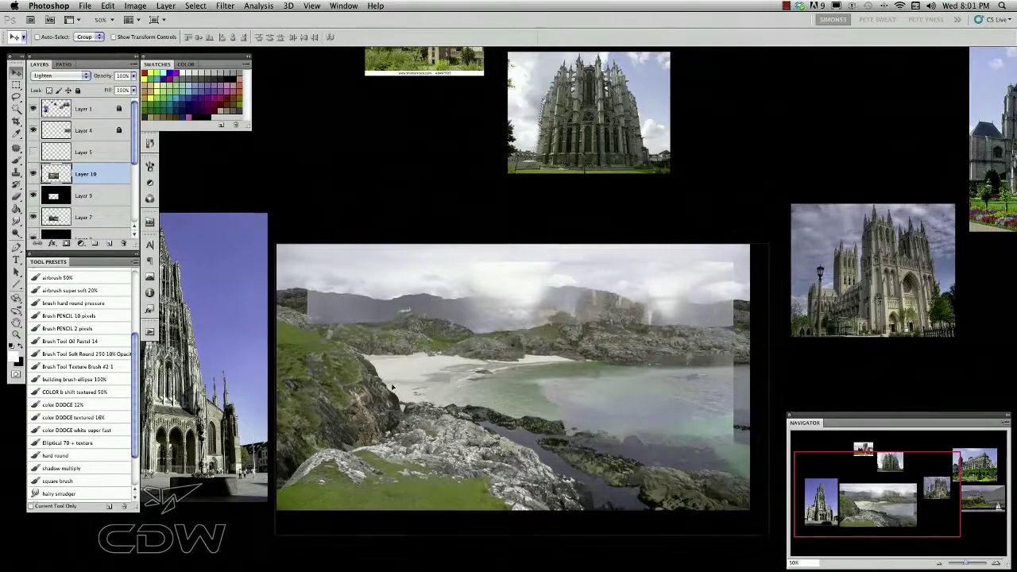
- Erase the bay photo's sky over the castle and move Layer 10 beneath the black frame on Layer 9
key(b)
mouse_move(312, 293)
mouse_down()
mouse_move(380, 291)
mouse_move(296, 280)
mouse_move(309, 276)
mouse_move(300, 281)
mouse_move(759, 278)
mouse_up()
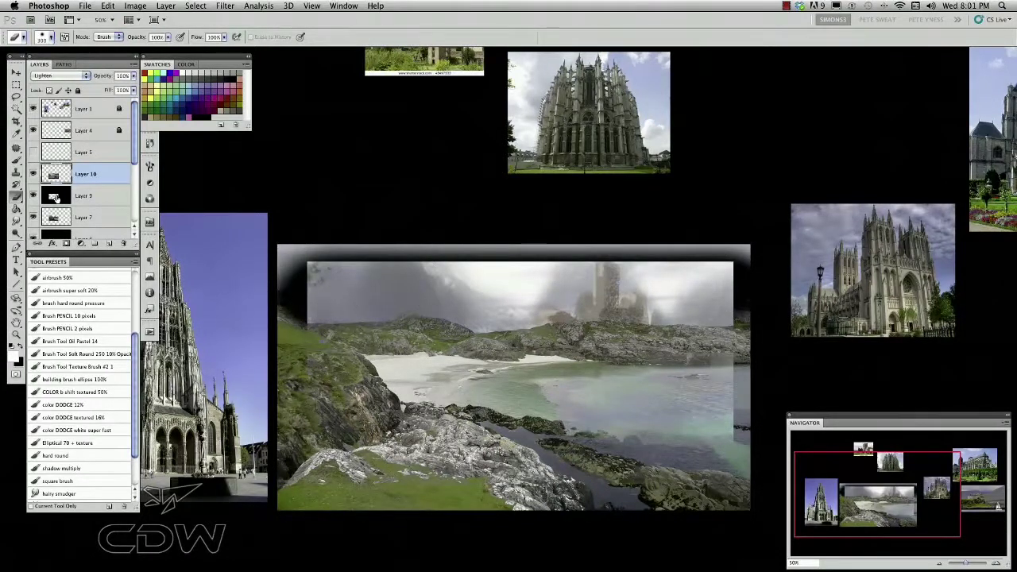
click(34, 174)
click(34, 174)
drag(82, 176, 82, 208)
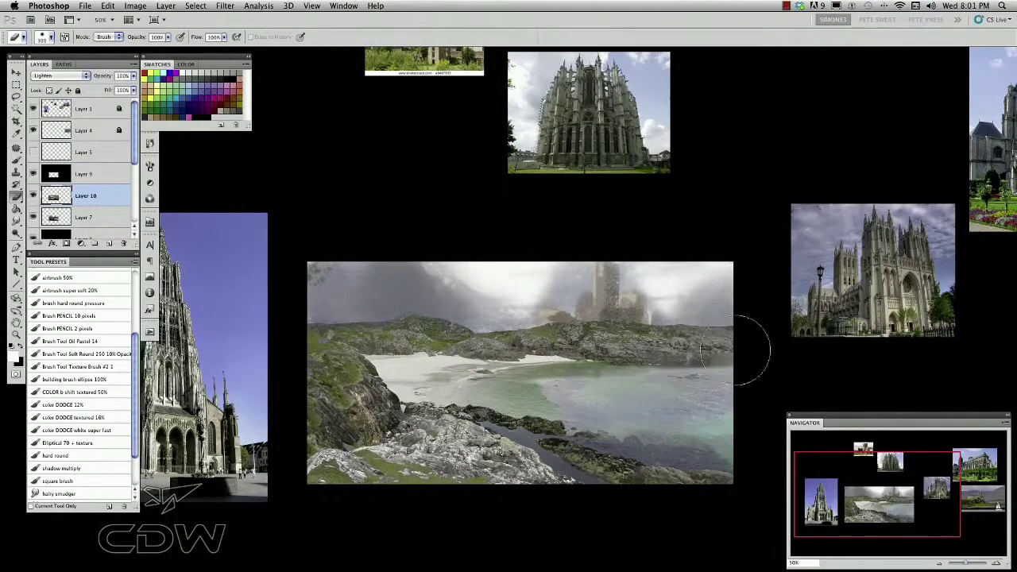
- Erase the bay photo over the water and foreground rocks, and compare neighbouring blend modes before keeping Lighten
mouse_move(325, 407)
mouse_down()
mouse_move(451, 455)
mouse_move(381, 430)
mouse_move(517, 434)
mouse_move(534, 468)
mouse_move(567, 444)
mouse_move(712, 456)
mouse_move(633, 483)
mouse_move(735, 425)
mouse_up()
mouse_move(341, 470)
mouse_down()
mouse_move(495, 408)
mouse_move(361, 397)
mouse_move(409, 403)
mouse_move(370, 398)
mouse_move(369, 386)
mouse_move(304, 354)
mouse_move(364, 389)
mouse_move(424, 403)
mouse_move(506, 402)
mouse_move(296, 407)
mouse_up()
key(shift+plus)
key(shift+minus)
key(shift+minus)
key(shift+plus)
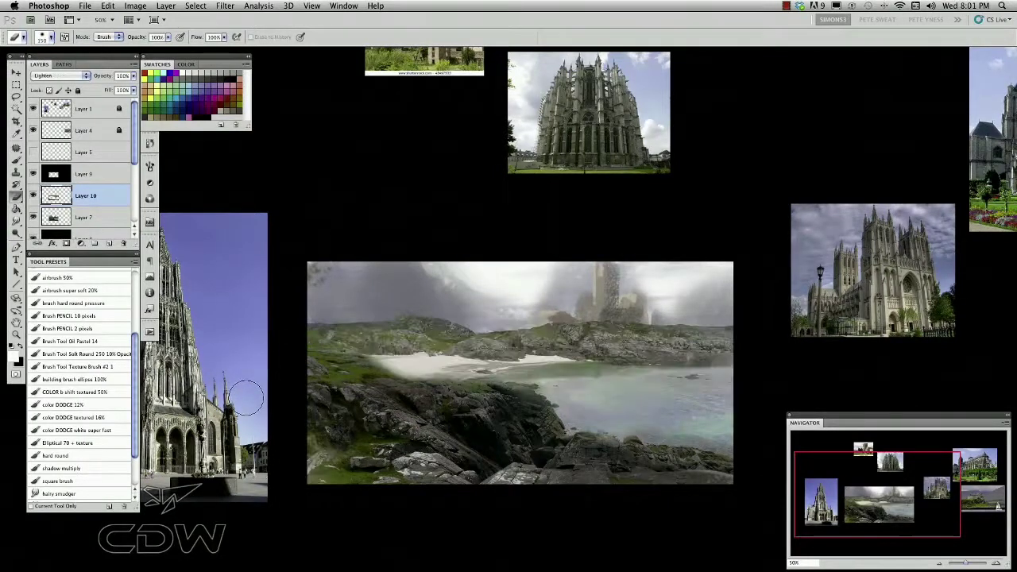
- Darken the bay photo with a Curves point at input 86, output 20
key(super+m)
drag(754, 246, 749, 279)
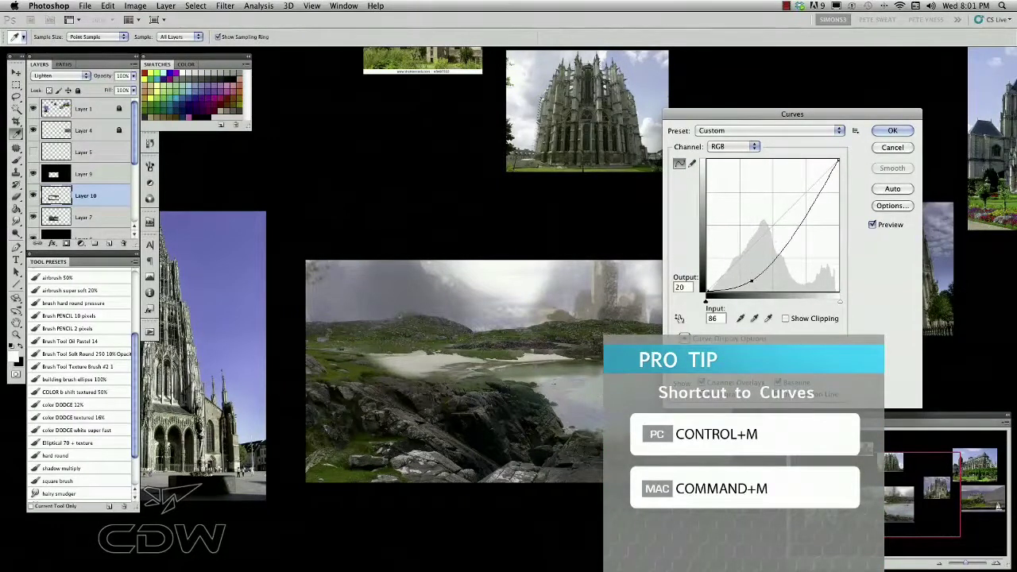
key(Return)
- Erase the bay photo along the painting's left side, comparing the result with Layer 10 hidden and shown
drag(373, 376, 363, 364)
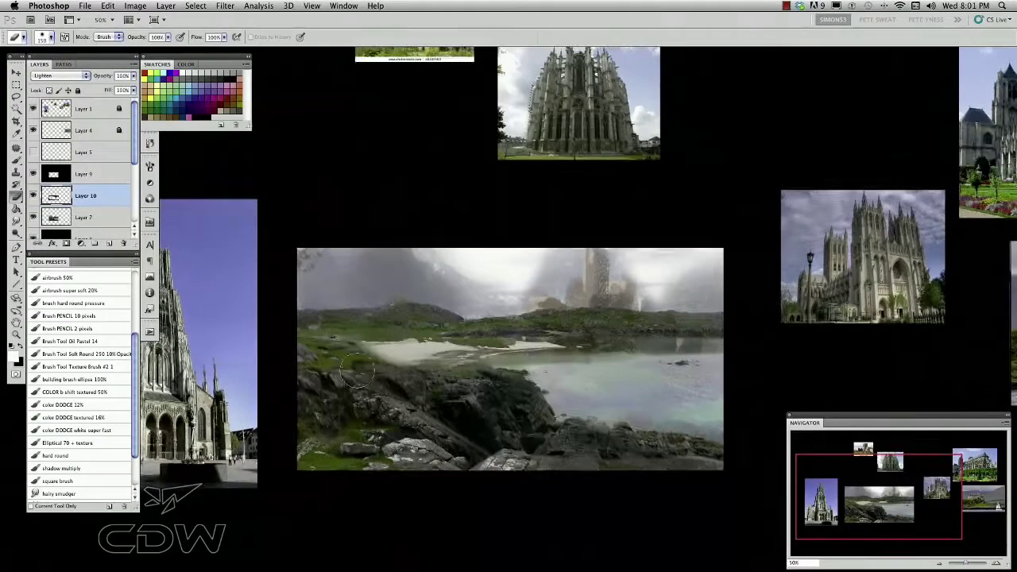
drag(282, 423, 278, 404)
mouse_move(294, 361)
mouse_down()
mouse_move(343, 374)
mouse_move(335, 388)
mouse_up()
click(35, 196)
click(35, 196)
click(35, 197)
click(35, 197)
drag(404, 394, 381, 420)
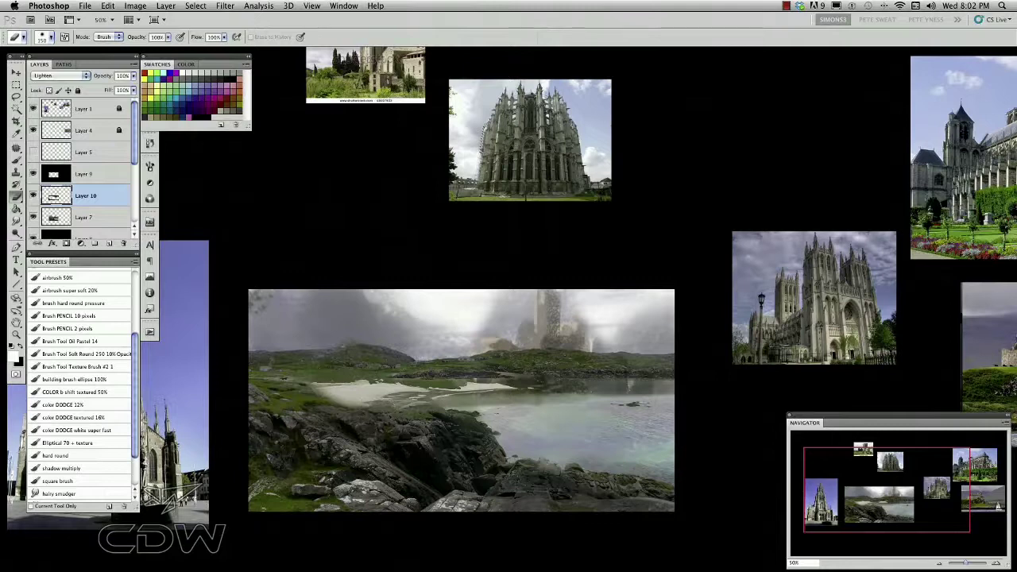
- Copy the green coastal hills photo from the landscape reference document and paste it above Layer 10
key(ctrl+Tab)
key(ctrl+Tab)
key(m)
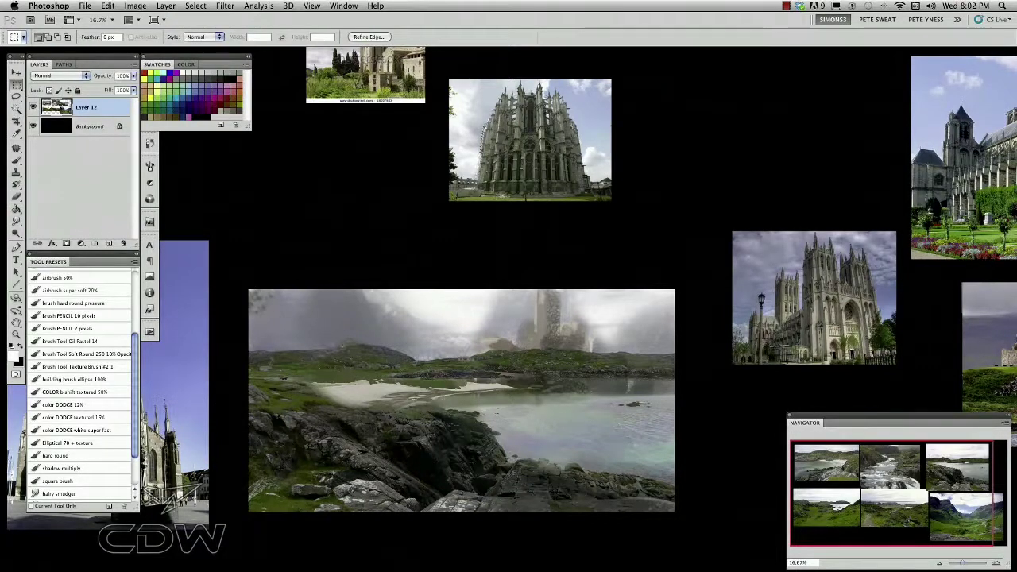
key(ctrl+Tab)
key(super+v)
key(v)
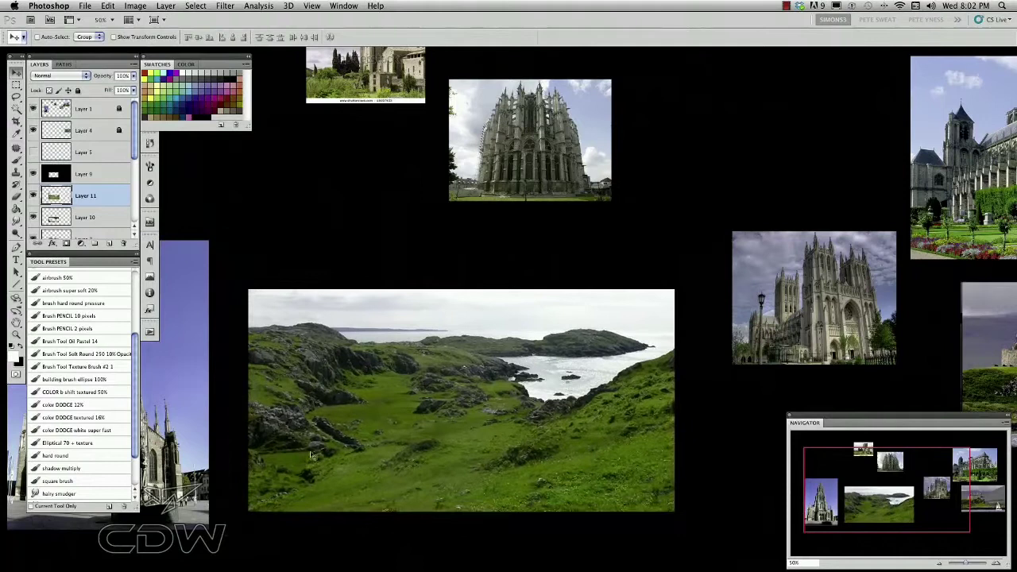
- Duplicate the green hills layer, hide the copy, and make the original Layer 11 active
drag(84, 197, 109, 243)
click(33, 186)
click(83, 207)
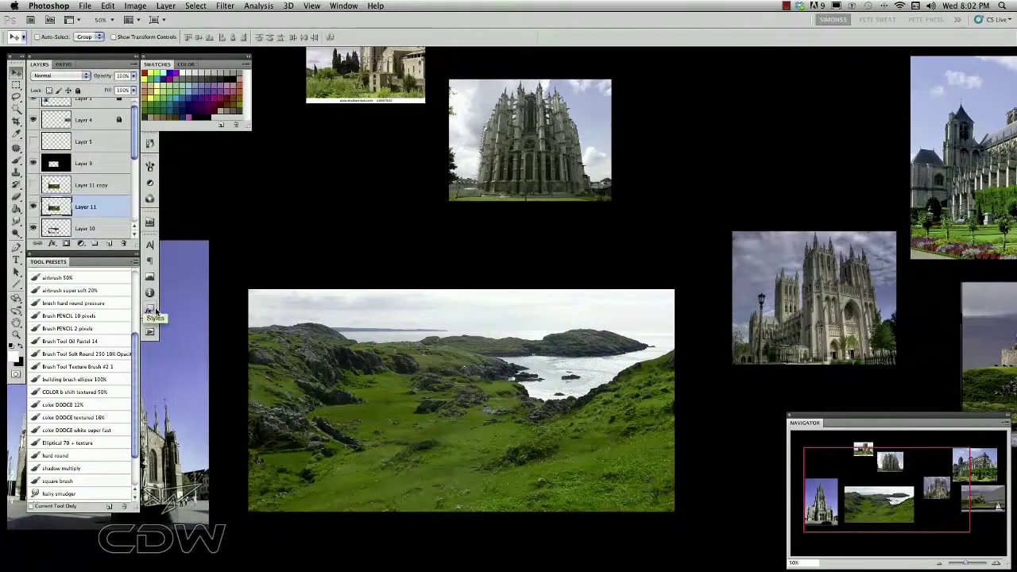
- Set the blend mode of Layer 11 to Darker Color
key(shift+plus)
key(shift+plus)
key(shift+plus)
key(shift+plus)
key(shift+plus)
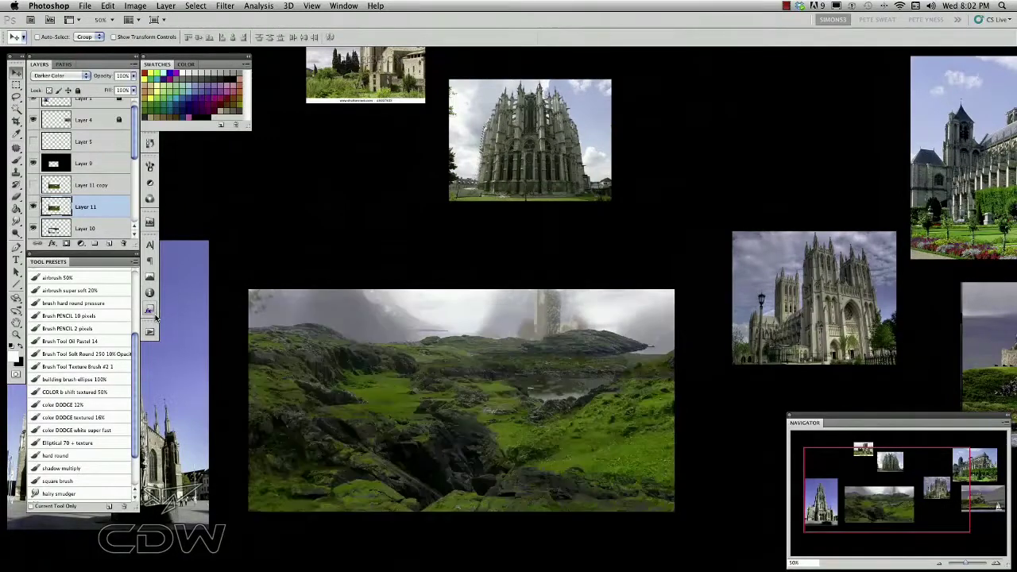
key(shift+plus)
key(shift+minus)
- Erase the green hills photo over the water, castle sky, foreground rocks and sandy beach with an enlarged soft eraser
key(b)
key(bracketright)
mouse_move(517, 449)
mouse_down()
mouse_move(623, 447)
mouse_move(648, 433)
mouse_up()
drag(581, 314, 658, 324)
mouse_move(549, 460)
mouse_down()
mouse_move(681, 360)
mouse_move(610, 491)
mouse_move(517, 453)
mouse_move(566, 417)
mouse_move(364, 444)
mouse_move(576, 449)
mouse_move(312, 439)
mouse_move(273, 459)
mouse_move(476, 490)
mouse_move(557, 487)
mouse_move(310, 459)
mouse_move(266, 426)
mouse_move(280, 441)
mouse_move(368, 435)
mouse_move(433, 446)
mouse_move(334, 445)
mouse_move(457, 451)
mouse_move(349, 418)
mouse_move(451, 426)
mouse_move(417, 415)
mouse_move(373, 426)
mouse_move(406, 403)
mouse_move(491, 399)
mouse_up()
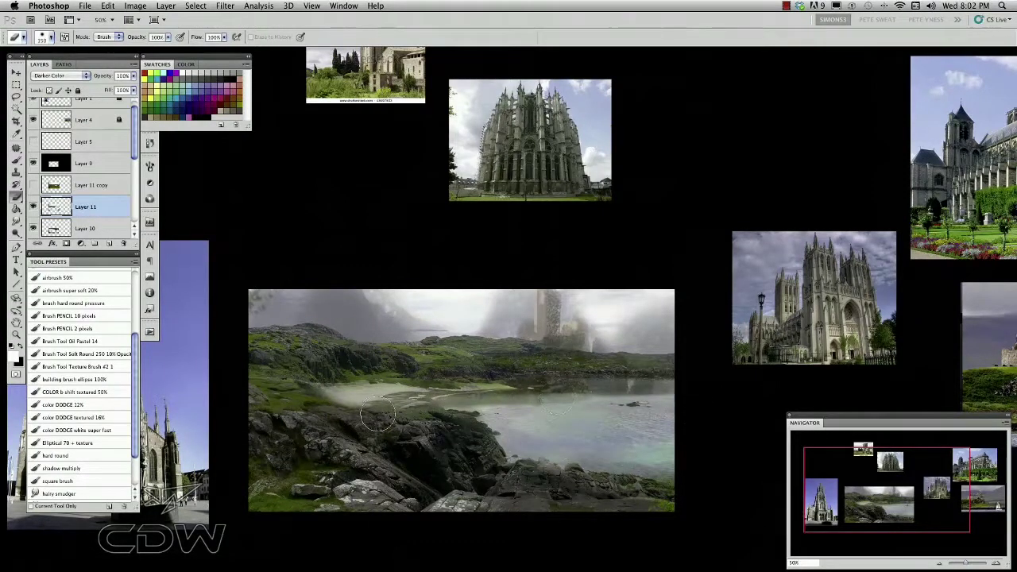
drag(479, 404, 522, 397)
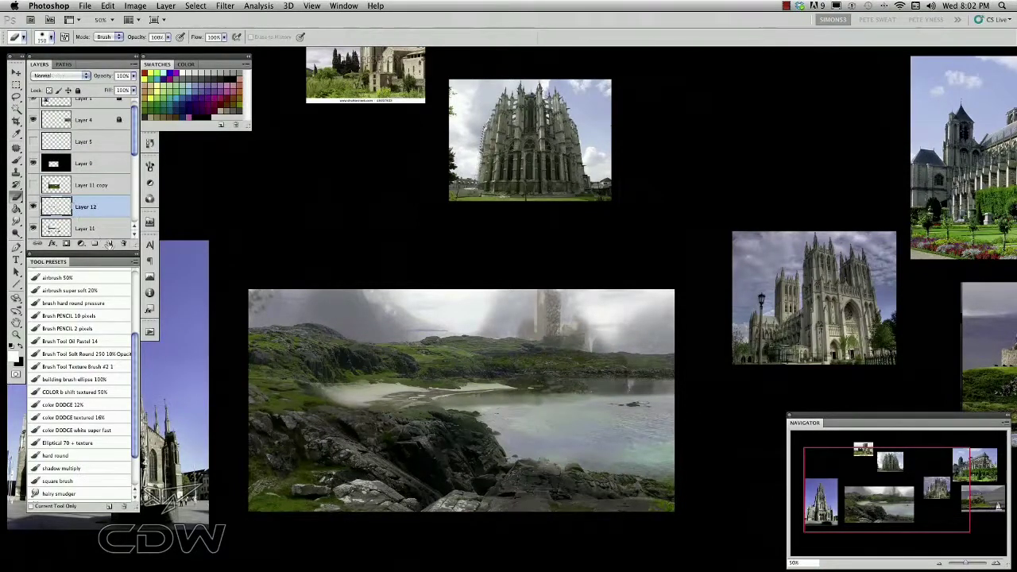
- Crop the document to the coastal painting with a margin of black around it, cutting away the surrounding reference photos
key(b)
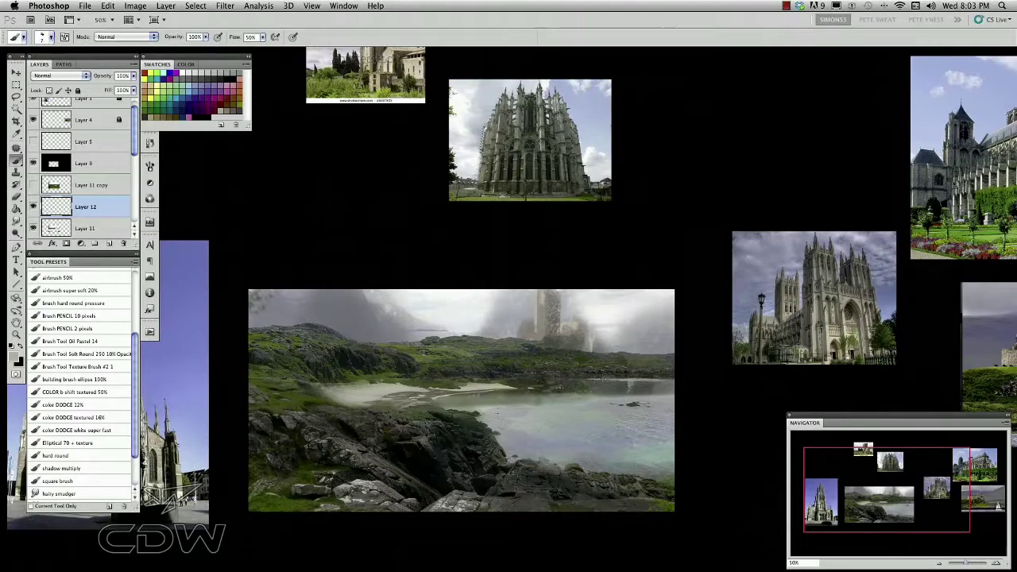
mouse_move(227, 425)
mouse_down()
mouse_move(259, 408)
mouse_move(299, 423)
mouse_up()
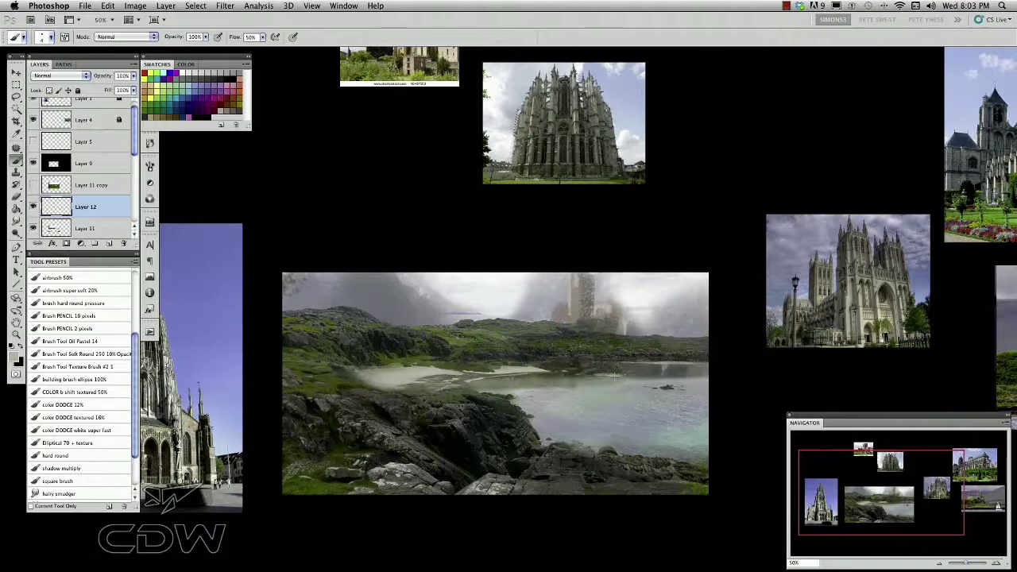
scroll(397, 404, down, 3)
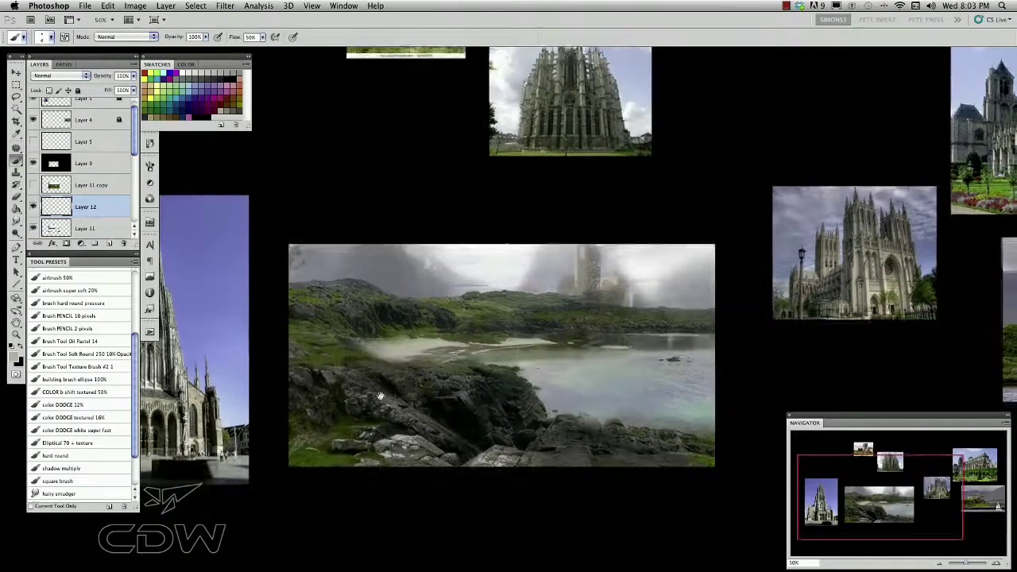
key(super+minus)
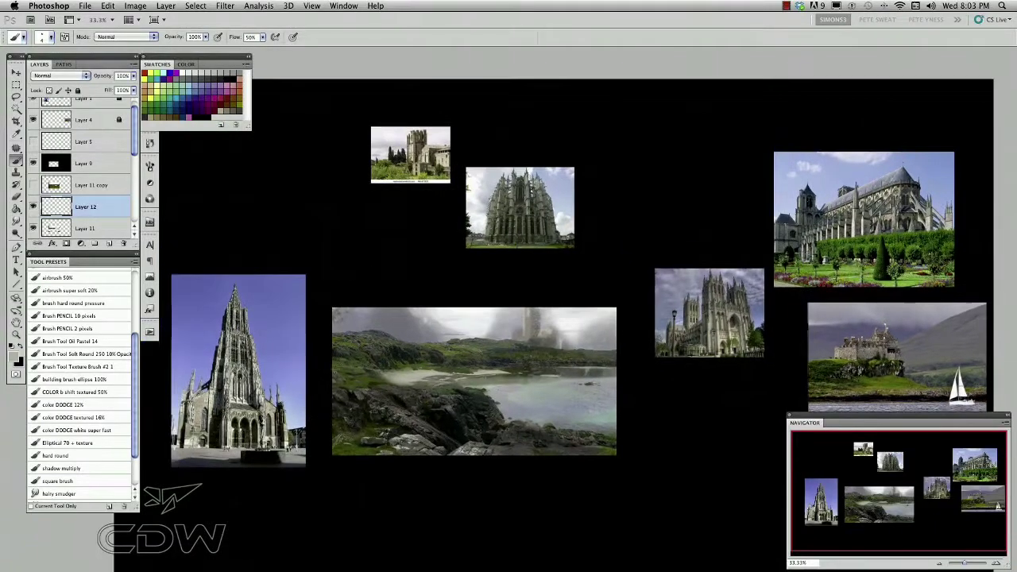
key(m)
key(c)
drag(270, 282, 391, 363)
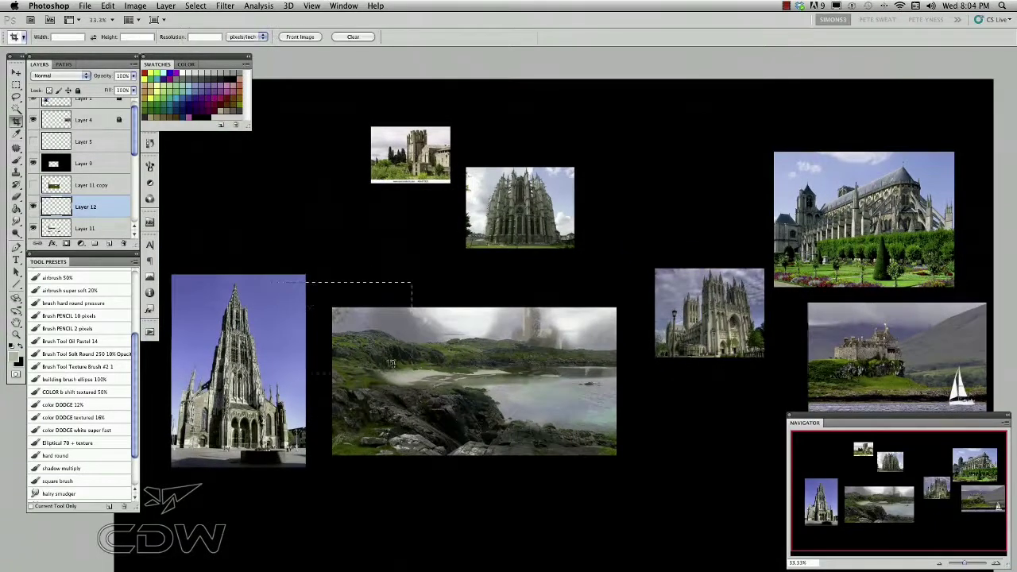
key(Return)
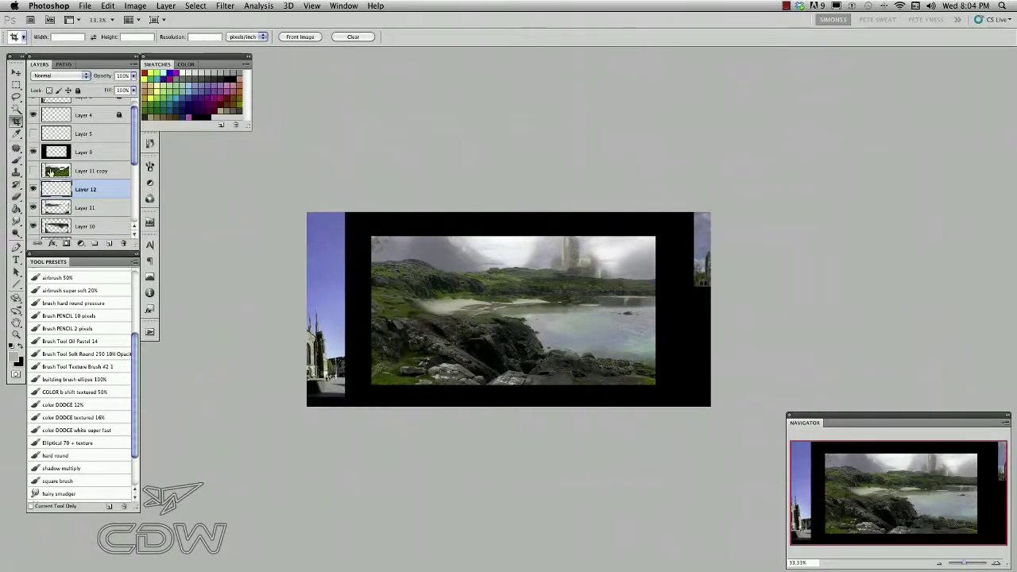
- Delete the leftover reference photo layers above Layer 4
scroll(115, 133, up, 1)
click(77, 111)
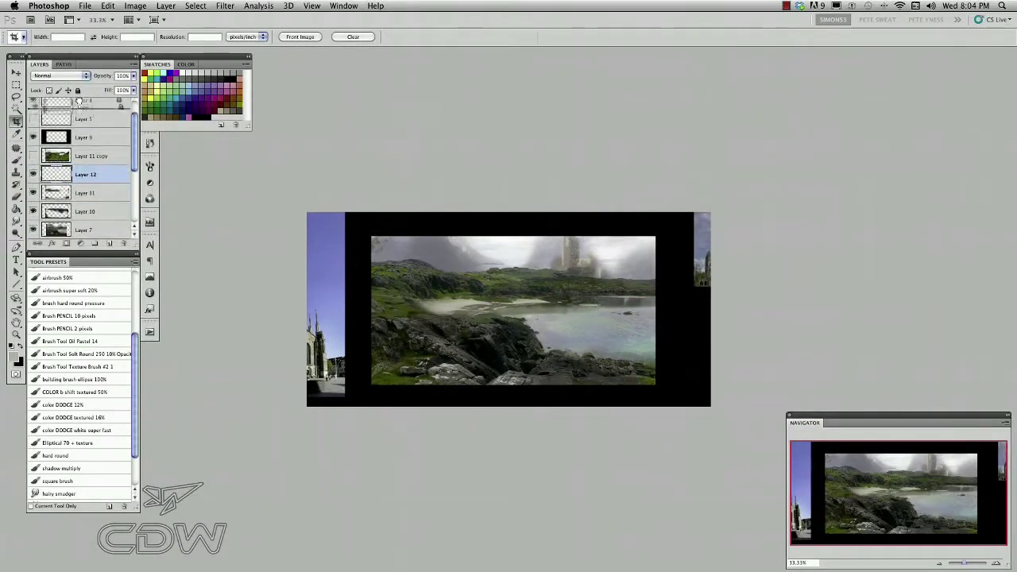
click(78, 91)
drag(84, 108, 124, 244)
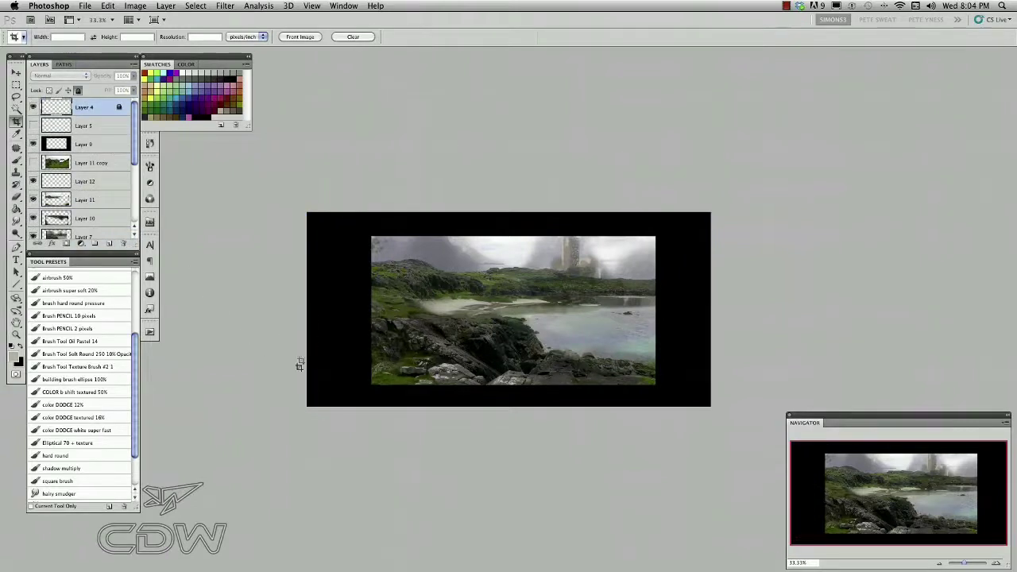
- Crop the canvas tighter so that a narrower black border frames the painting on all sides
drag(327, 213, 683, 445)
drag(326, 310, 344, 312)
drag(513, 213, 512, 220)
drag(513, 405, 514, 401)
key(Return)
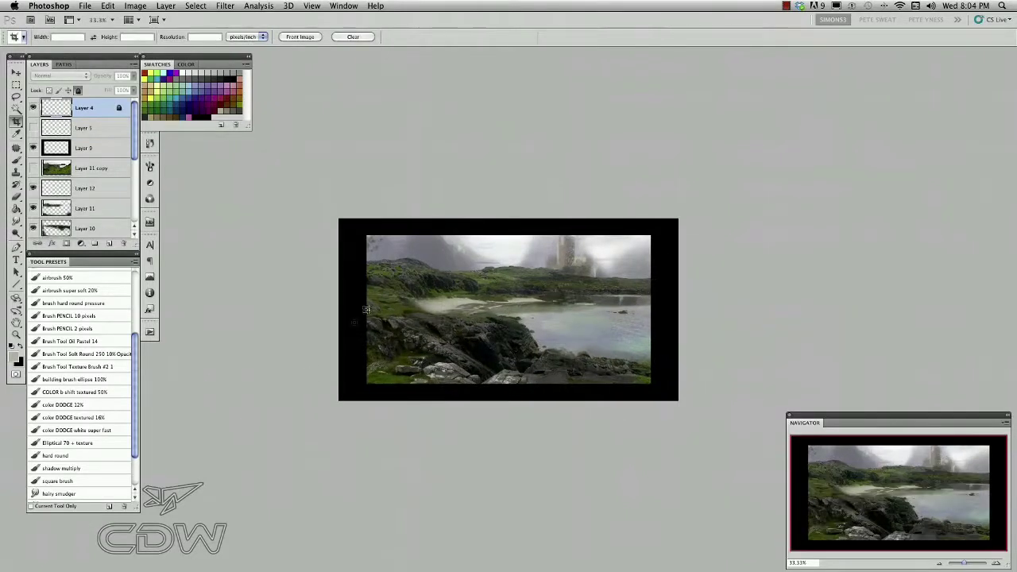
- Copy the misty mountain photo from the landscape reference document and paste it directly above Layer 11 copy
key(z)
click(414, 348)
click(380, 360)
drag(434, 378, 361, 413)
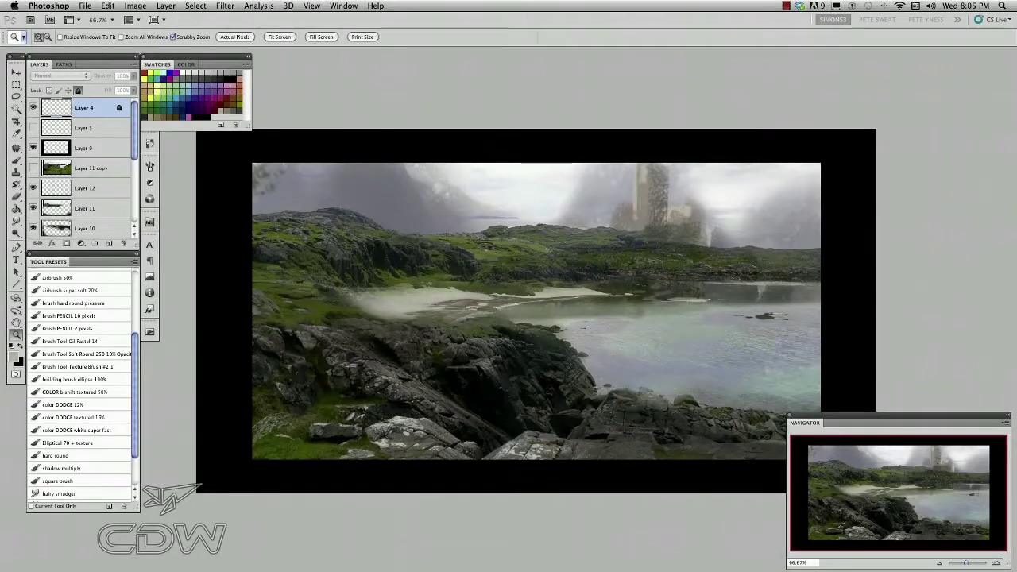
key(ctrl+Tab)
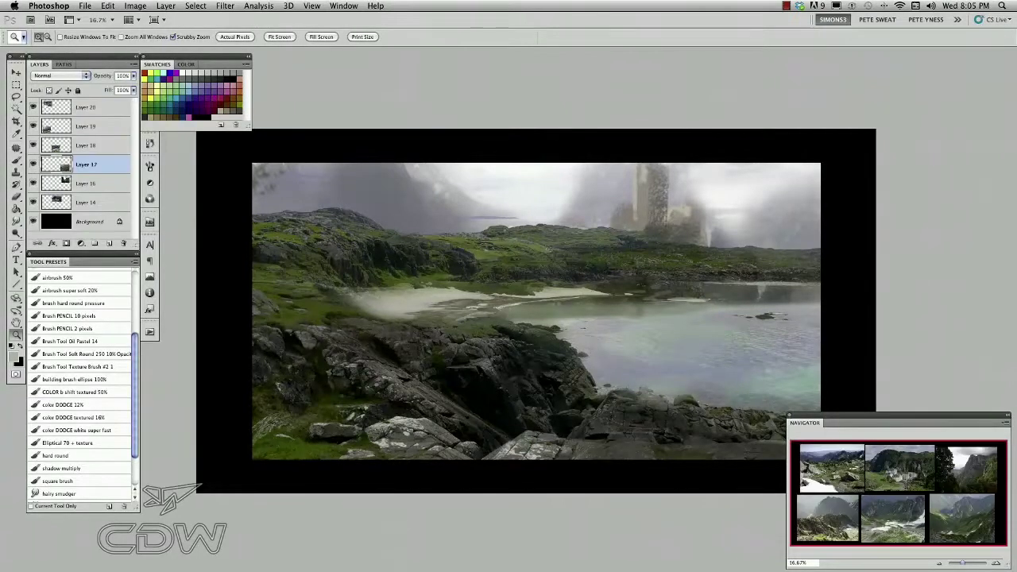
key(ctrl+Tab)
key(m)
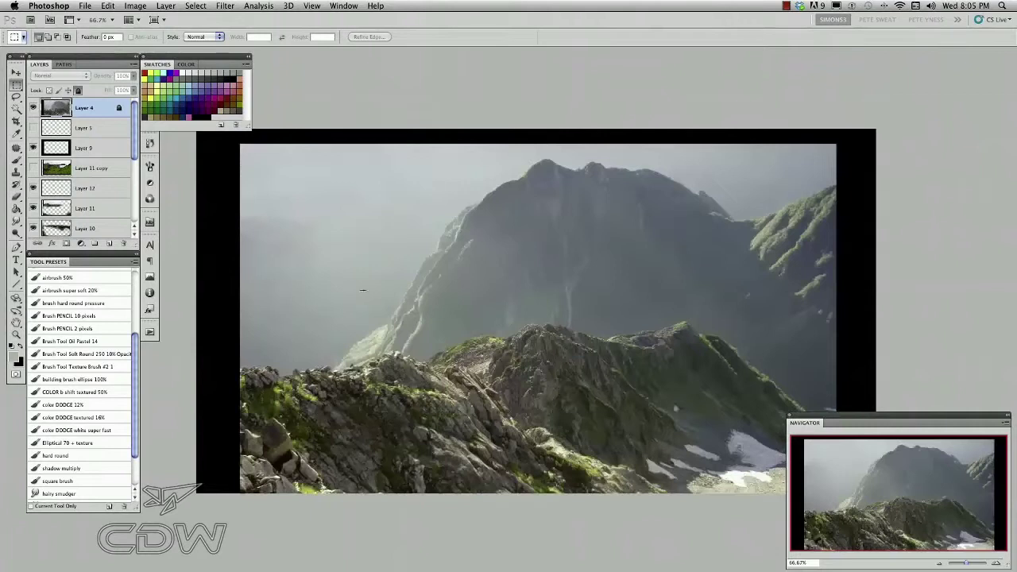
click(16, 75)
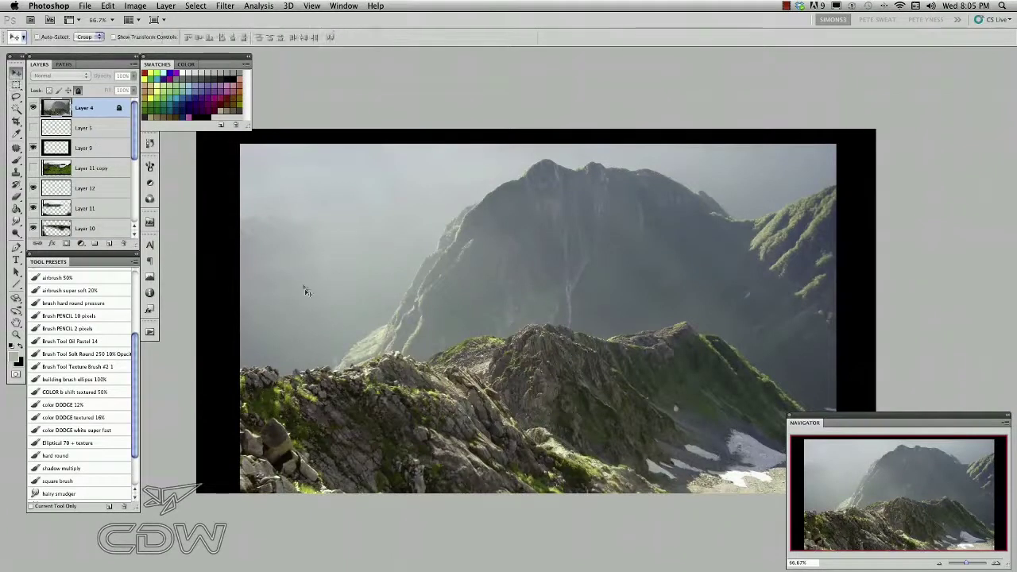
key(super+z)
click(82, 170)
key(ctrl+v)
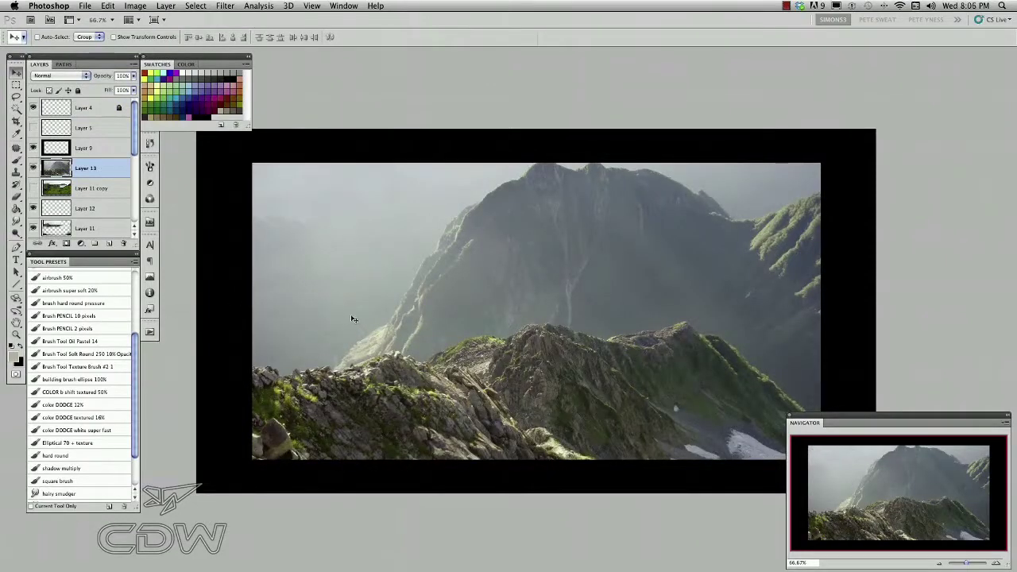
- Flip the mountain photo horizontally, scale it to about 81%, and place it over the left part of the painting
click(32, 168)
click(32, 168)
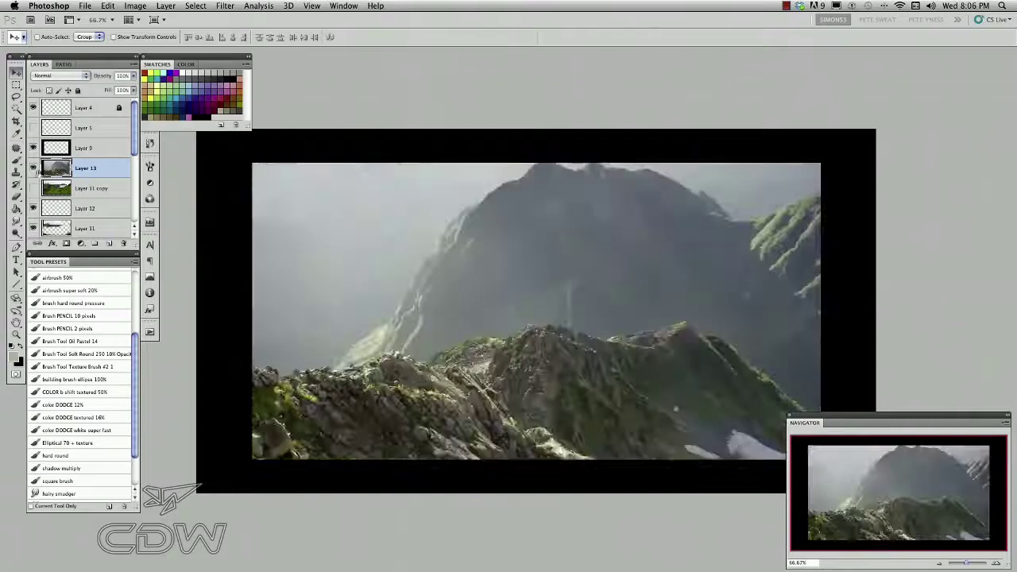
drag(280, 334, 276, 307)
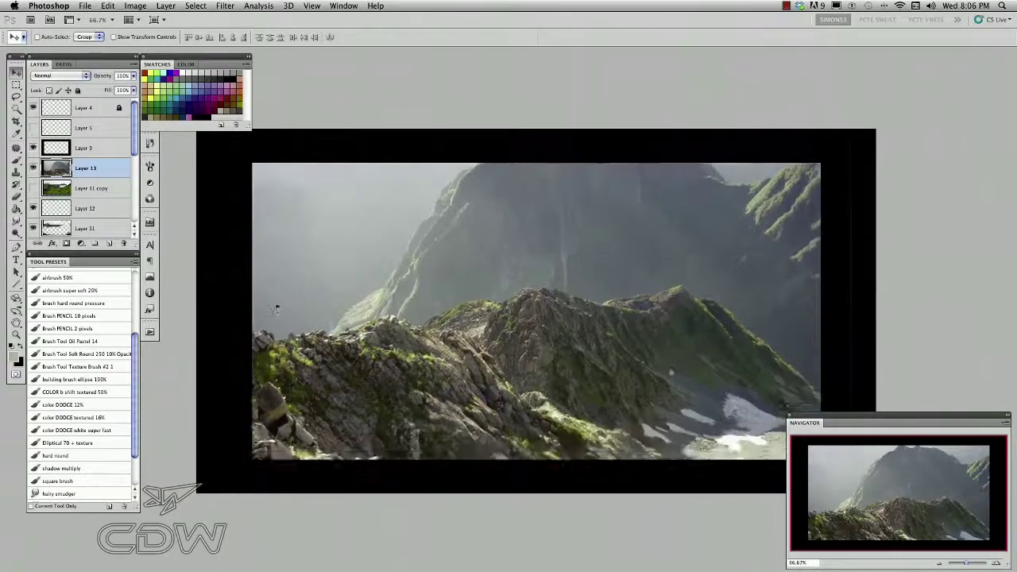
key(super+t)
right_click(290, 315)
click(327, 448)
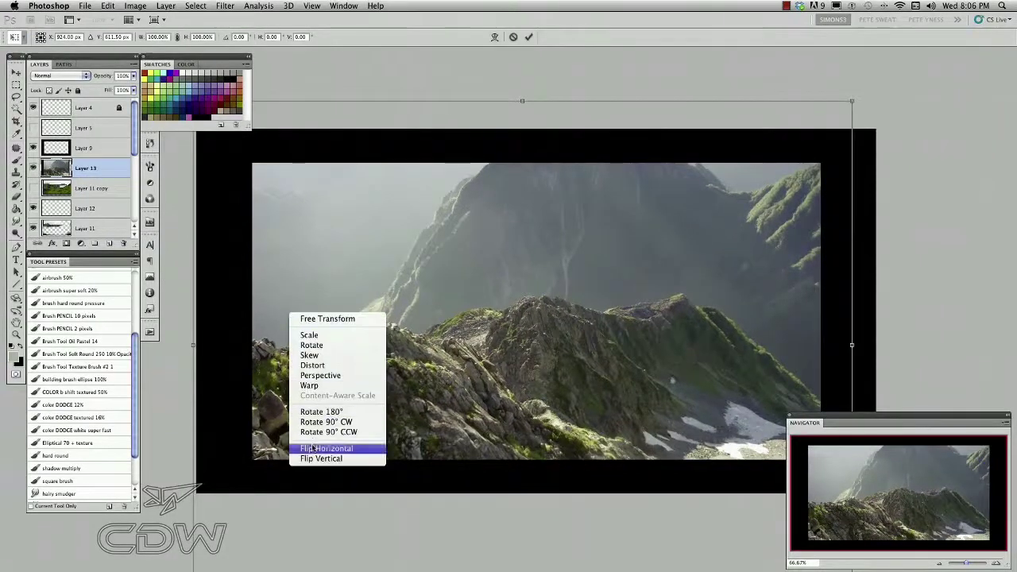
drag(373, 338, 289, 332)
drag(747, 94, 623, 186)
drag(343, 393, 368, 361)
drag(648, 153, 663, 125)
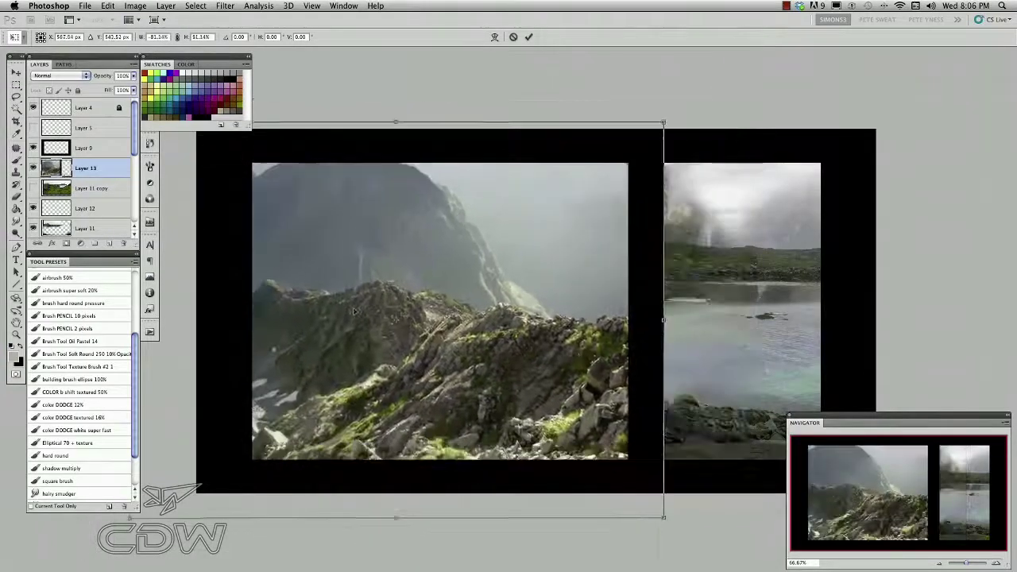
key(Return)
key(b)
key(])
key(])
key(])
key(])
mouse_move(280, 388)
mouse_down()
mouse_move(659, 380)
mouse_move(524, 430)
mouse_move(310, 359)
mouse_move(305, 320)
mouse_move(617, 316)
mouse_move(270, 382)
mouse_up()
mouse_move(613, 279)
mouse_down()
mouse_move(651, 235)
mouse_move(632, 171)
mouse_move(588, 263)
mouse_move(642, 282)
mouse_move(290, 318)
mouse_move(318, 262)
mouse_move(448, 302)
mouse_move(333, 318)
mouse_move(492, 270)
mouse_move(445, 254)
mouse_move(282, 368)
mouse_up()
key(alt+super+z)
key(alt+super+z)
key(alt+super+z)
key(alt+super+z)
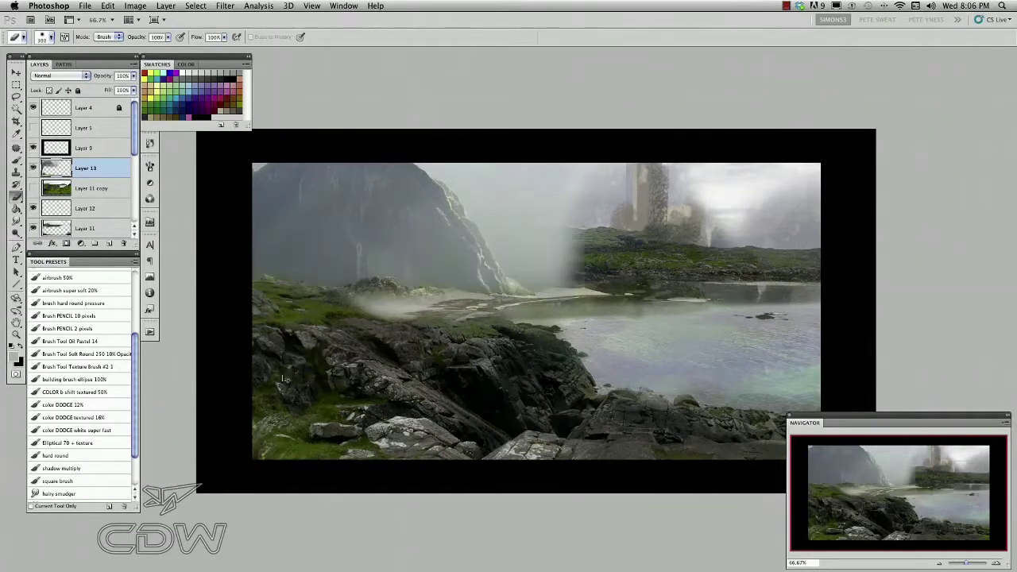
- Move the mountain photo higher and erase it over the hills, beach, water and foreground rocks with a large soft eraser
key(v)
drag(355, 336, 350, 286)
key(b)
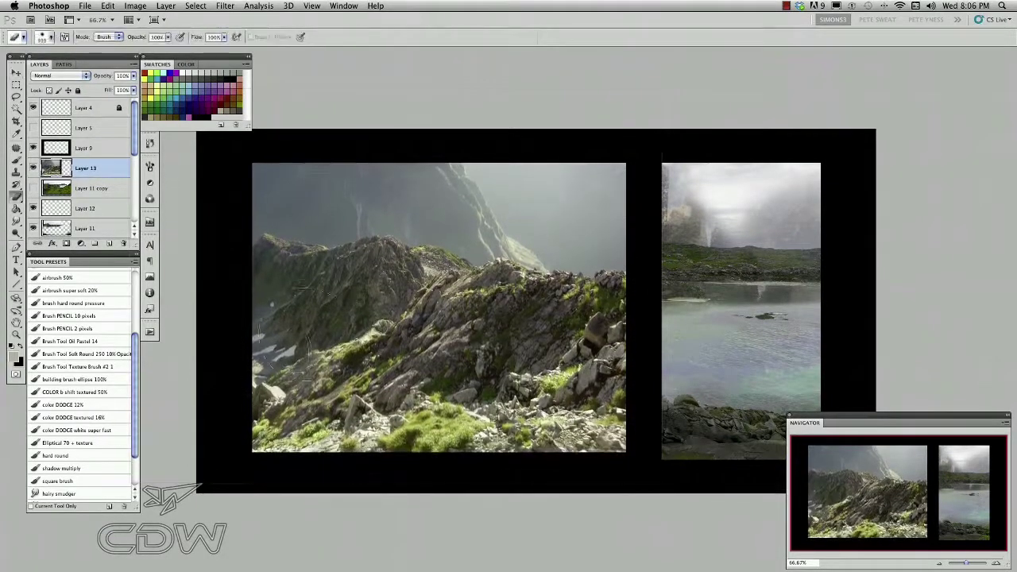
mouse_move(243, 386)
mouse_down()
mouse_move(604, 382)
mouse_move(277, 360)
mouse_move(453, 338)
mouse_move(370, 291)
mouse_move(266, 298)
mouse_move(457, 277)
mouse_move(620, 278)
mouse_move(512, 317)
mouse_move(645, 189)
mouse_move(654, 199)
mouse_move(563, 262)
mouse_move(586, 328)
mouse_up()
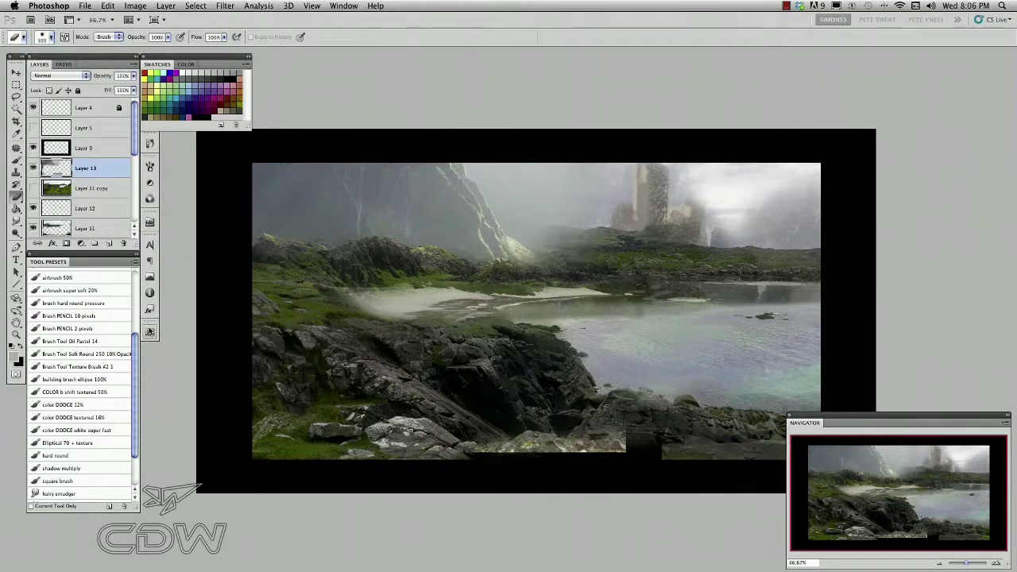
- Hide Layer 13, lasso the land below the hill ridgeline, and clear the shown mountain photo inside that selection
click(32, 168)
click(32, 167)
click(33, 167)
key(l)
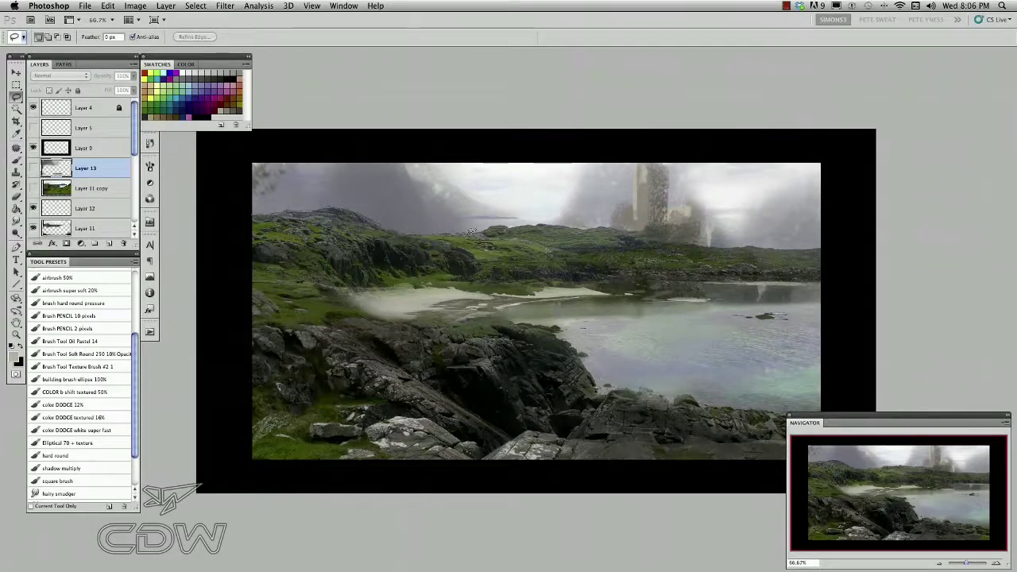
mouse_move(605, 328)
mouse_down()
mouse_move(231, 231)
mouse_move(645, 312)
mouse_up()
click(32, 168)
key(ctrl+d)
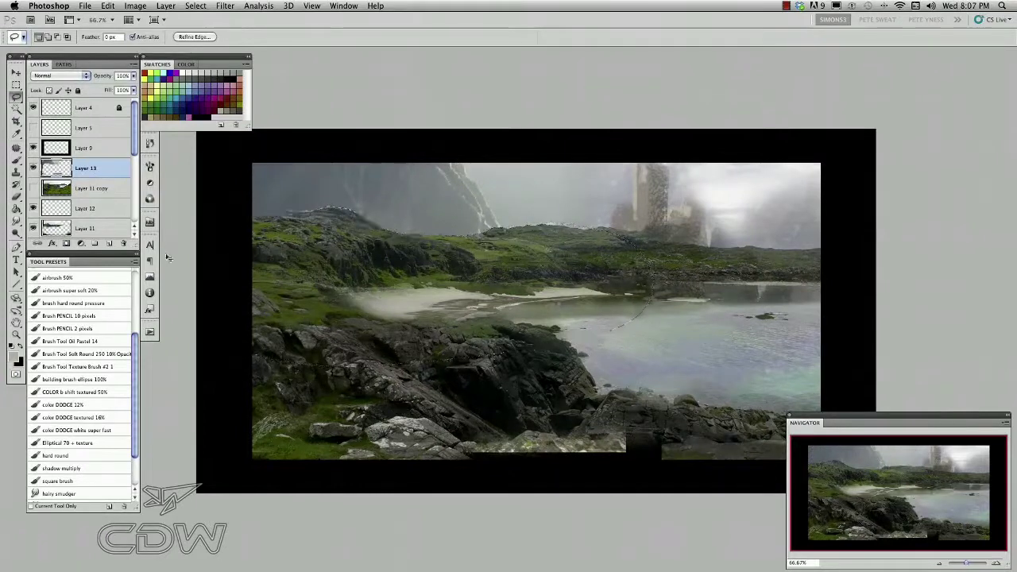
- Softly erase the mountain's slope and base so it fades into the mist behind the hills
key(b)
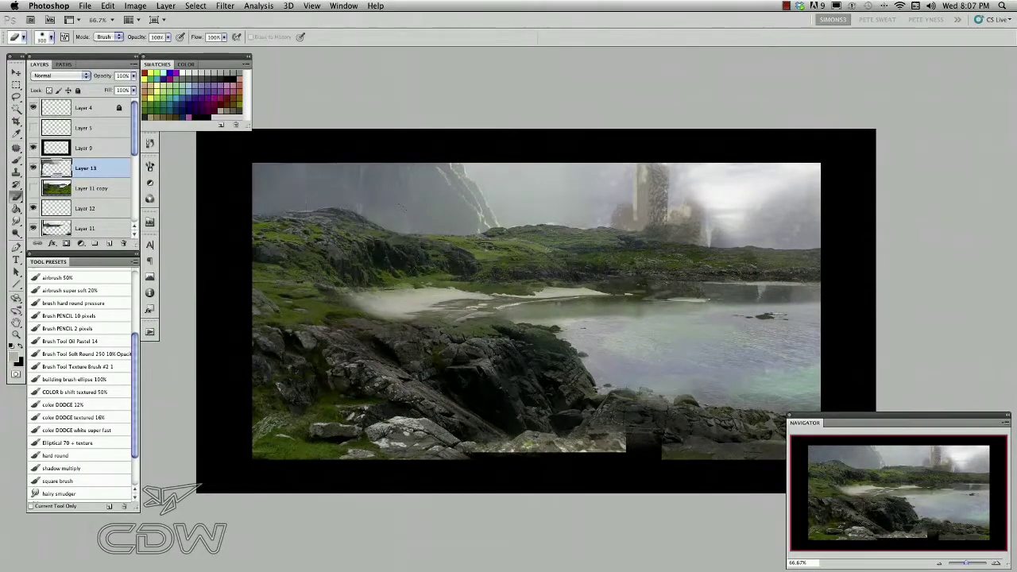
drag(477, 214, 499, 175)
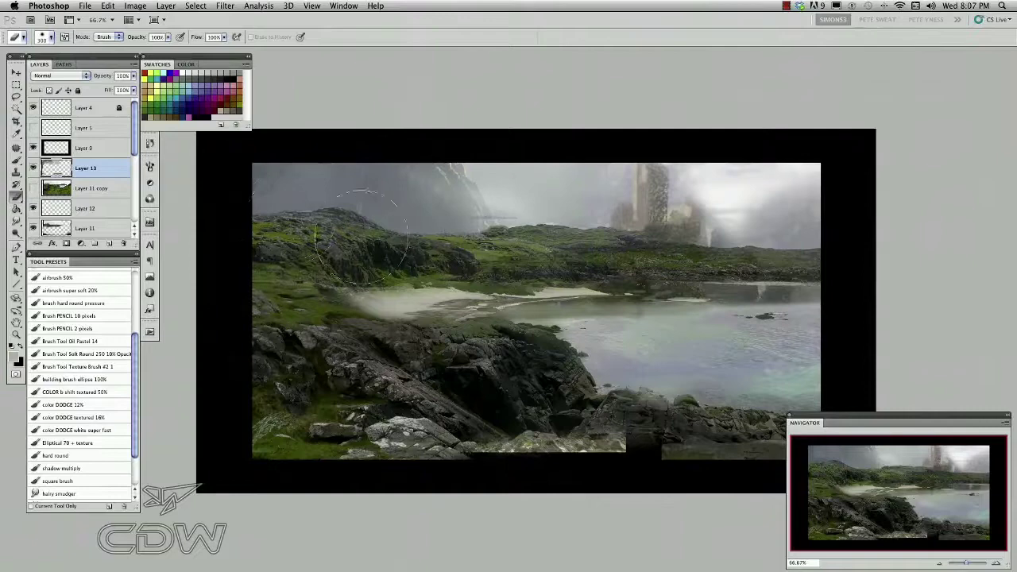
mouse_move(287, 340)
mouse_down()
mouse_move(300, 349)
mouse_move(283, 361)
mouse_up()
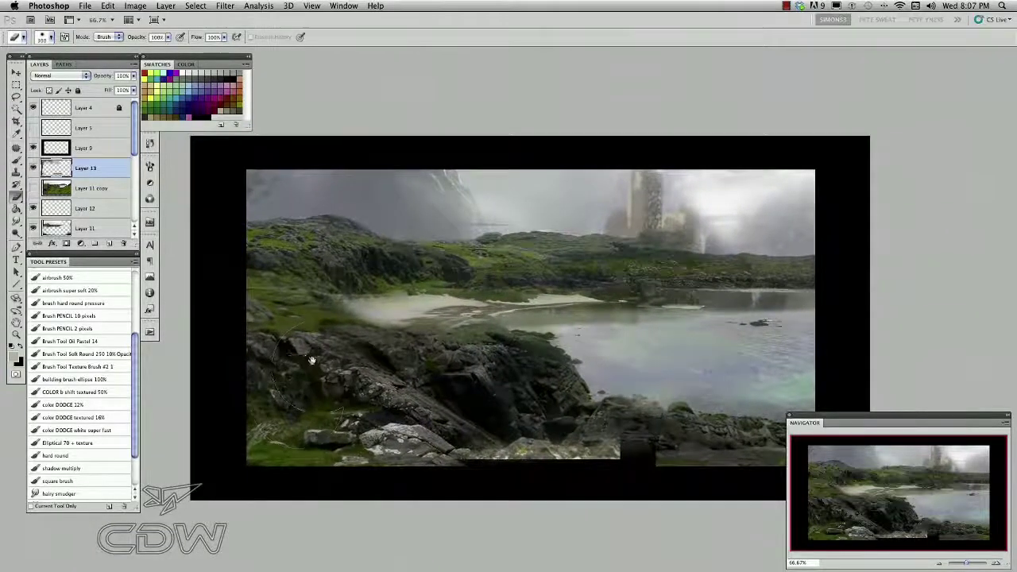